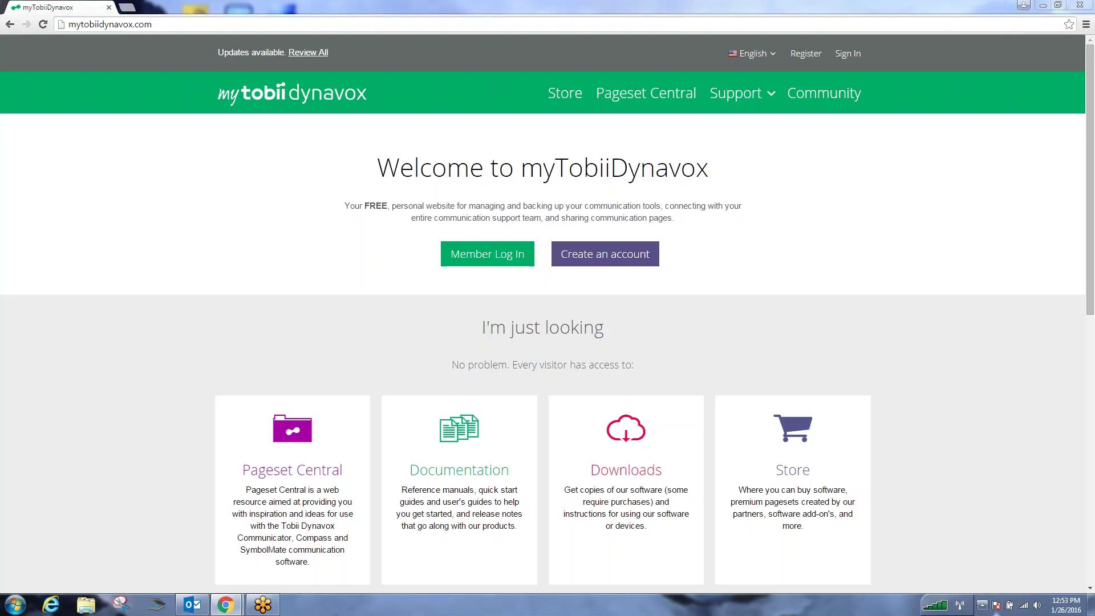
left_click(597, 259)
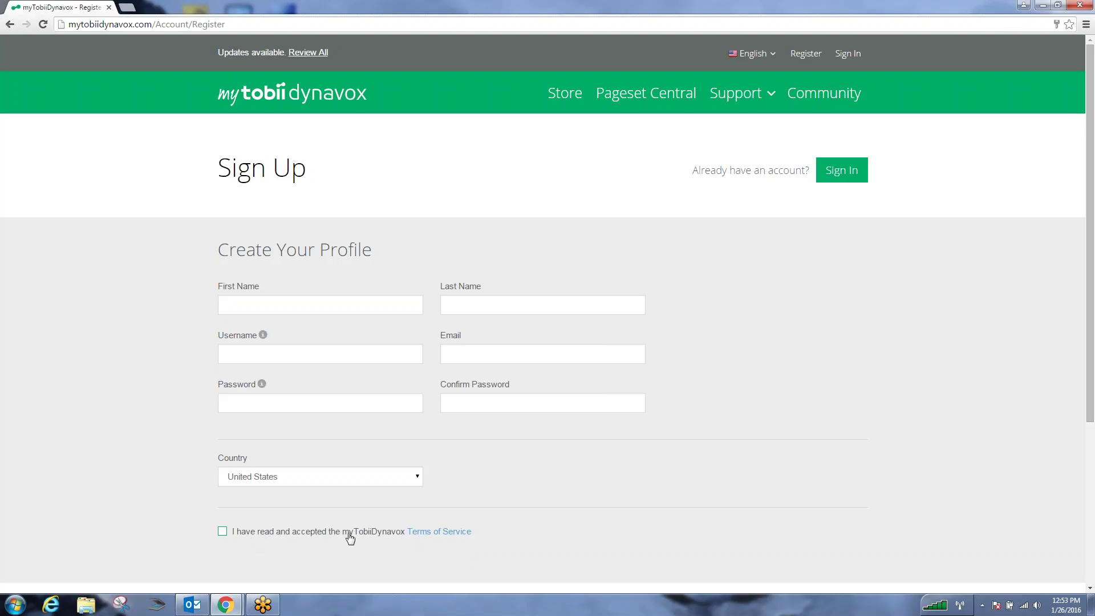
scroll(638, 517, "down", 2)
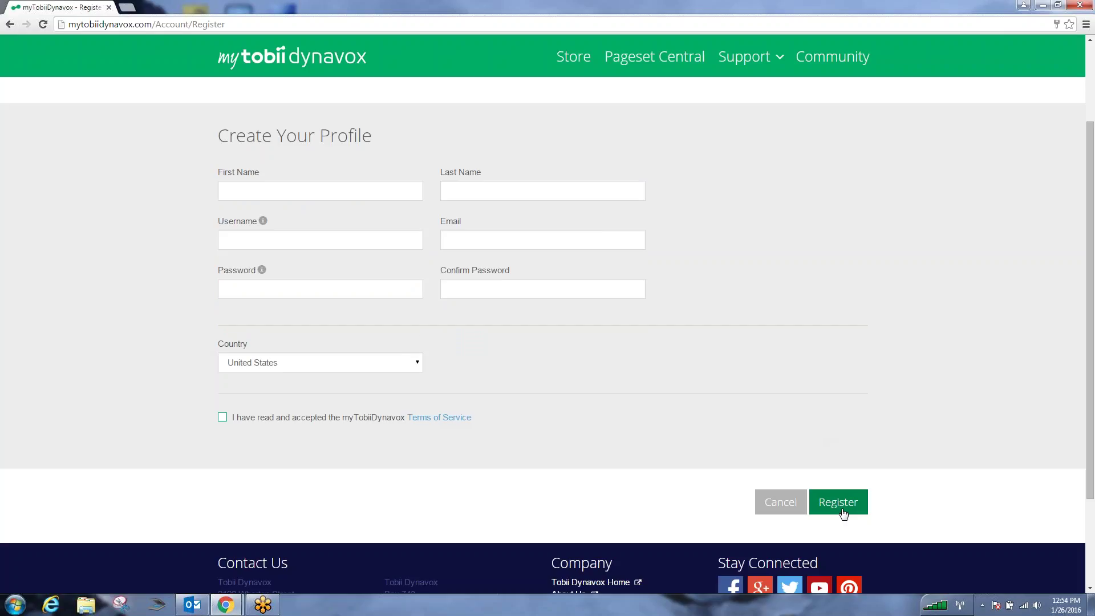
left_click(844, 513)
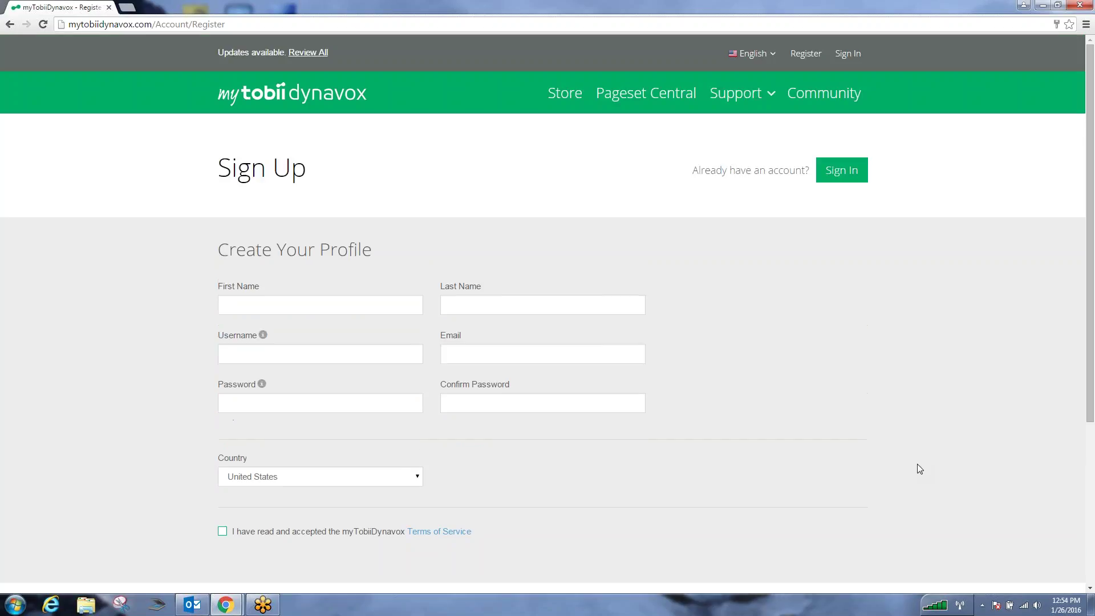
- Sign in to the myTobiiDynavox member account using the autofilled username and password
left_click(849, 173)
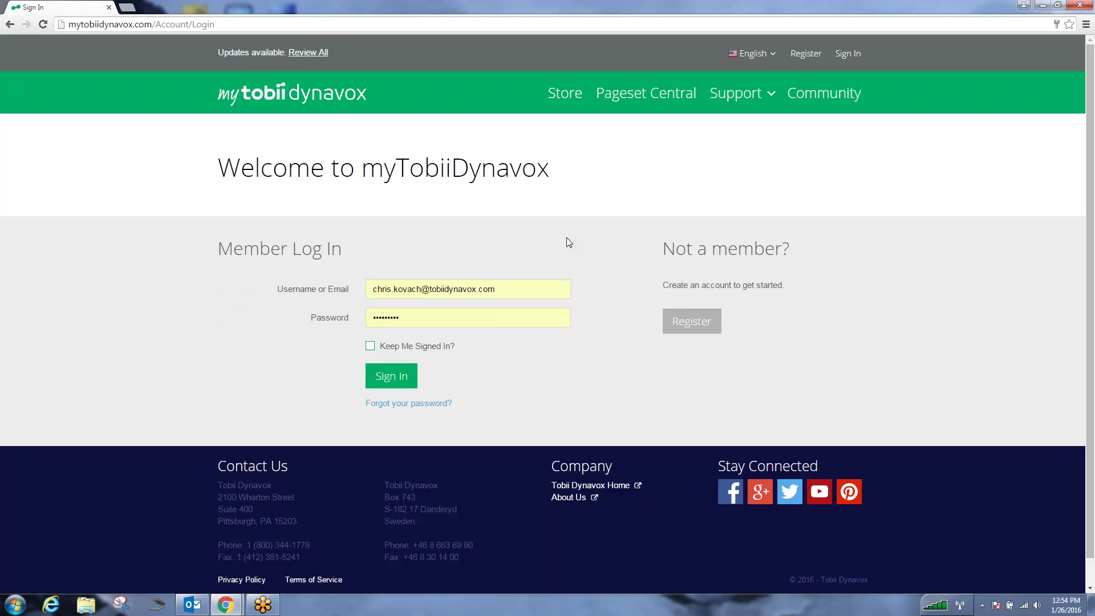
left_click(389, 377)
left_click(403, 378)
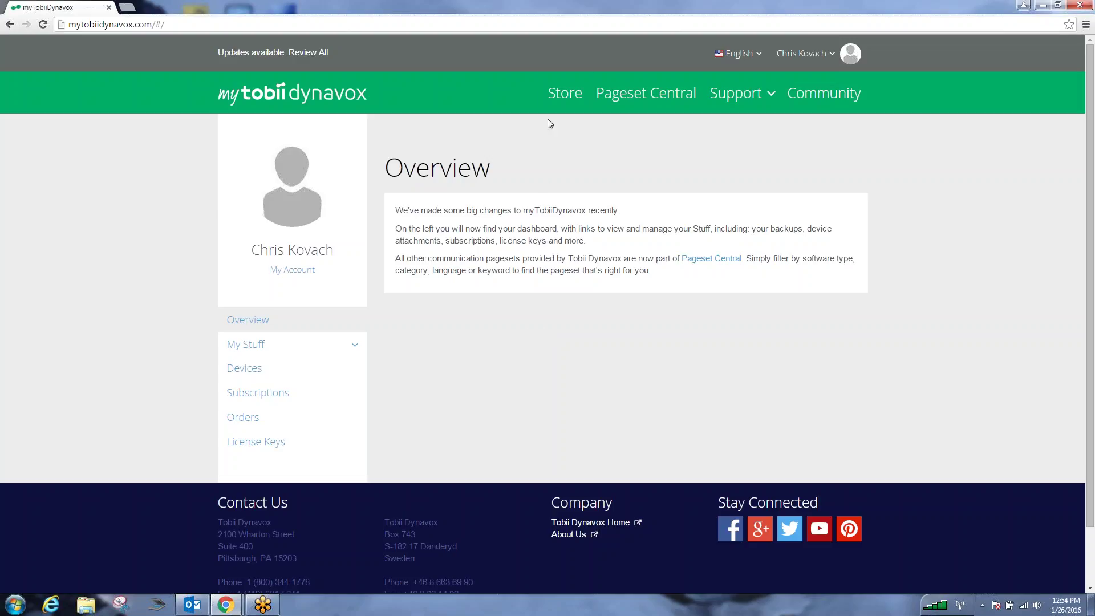
- Go through Store > Compass > Get Compass and start ASHA verification for the Professionals subscription
left_click(558, 101)
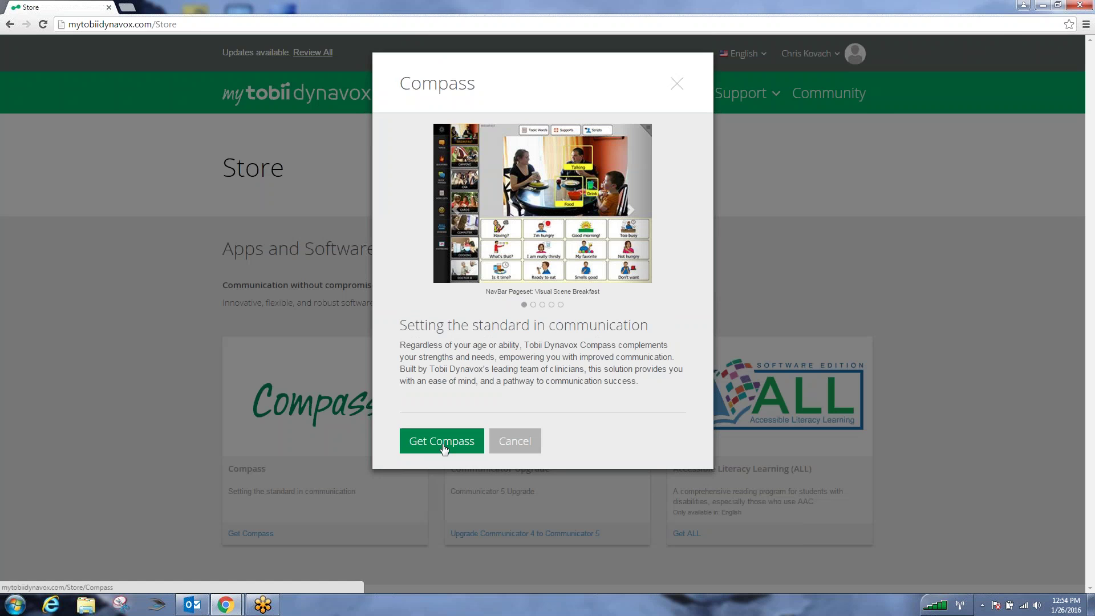
left_click(444, 448)
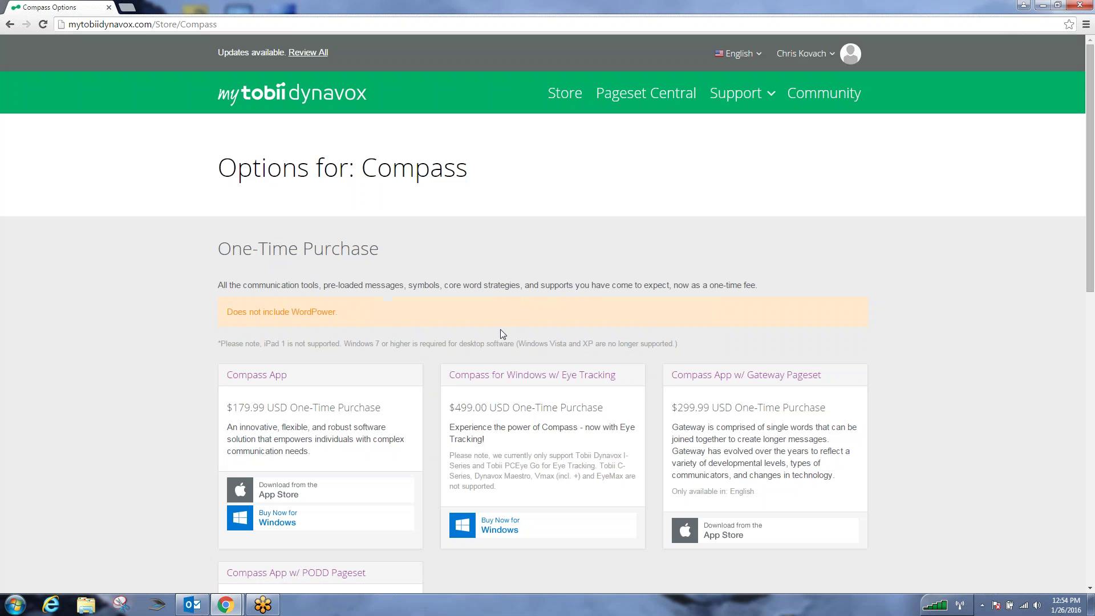
scroll(501, 334, "down", 10)
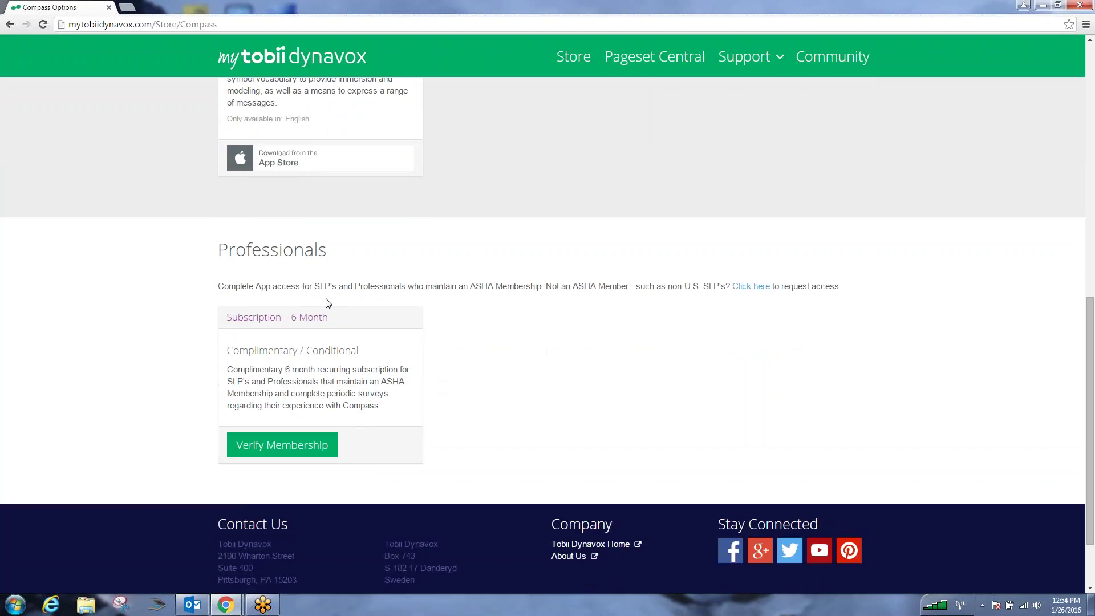
left_click(302, 450)
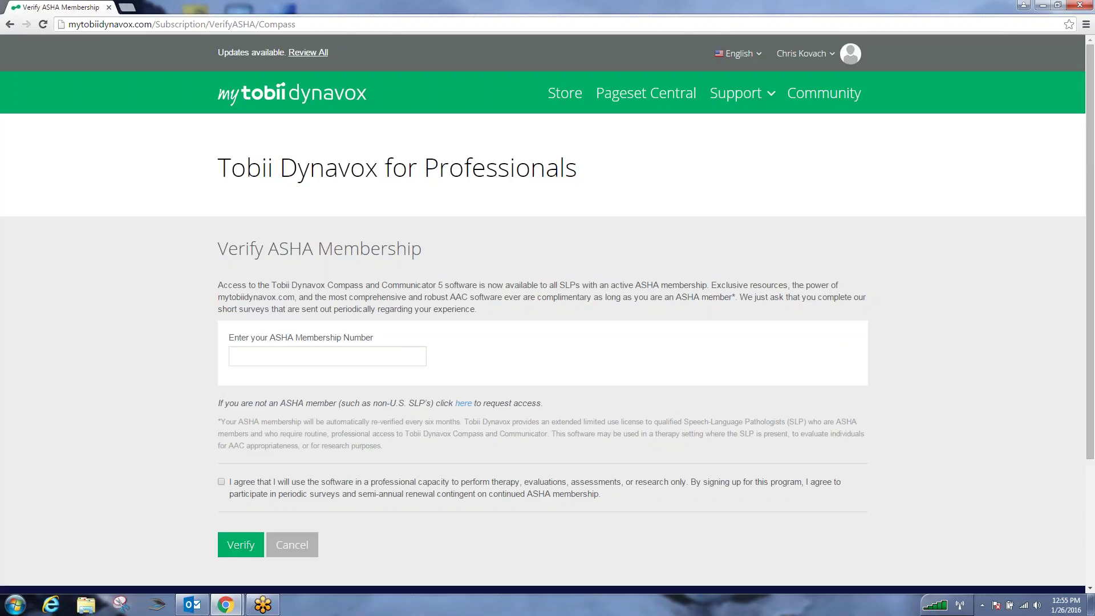
- Return to the Compass purchase options and browse the one-time purchases like the $179.99 Compass App
left_click(565, 101)
left_click(343, 392)
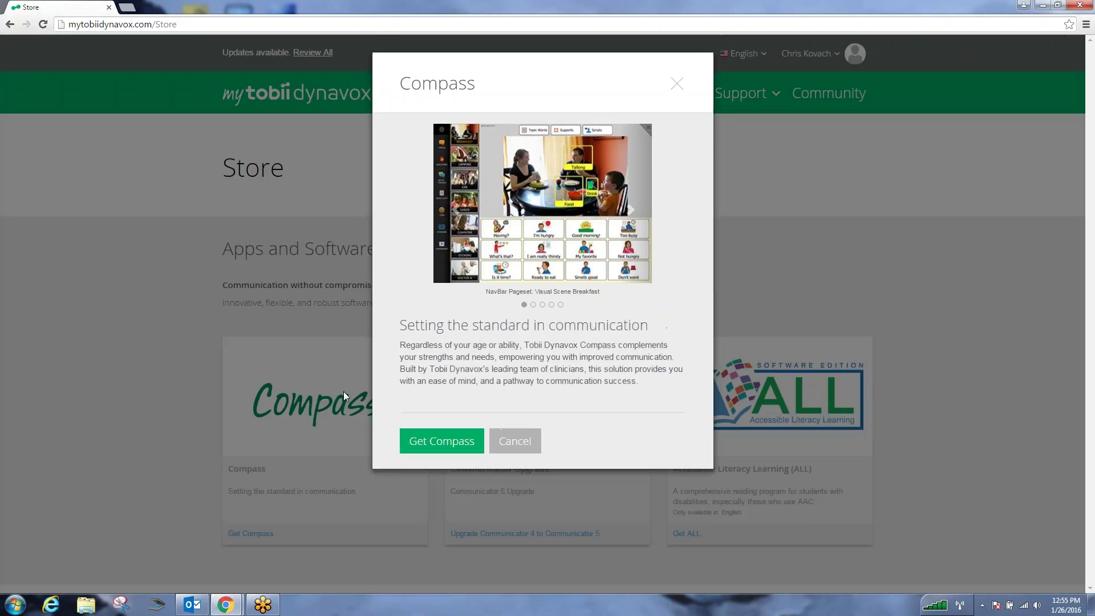
left_click(442, 440)
scroll(708, 358, "down", 2)
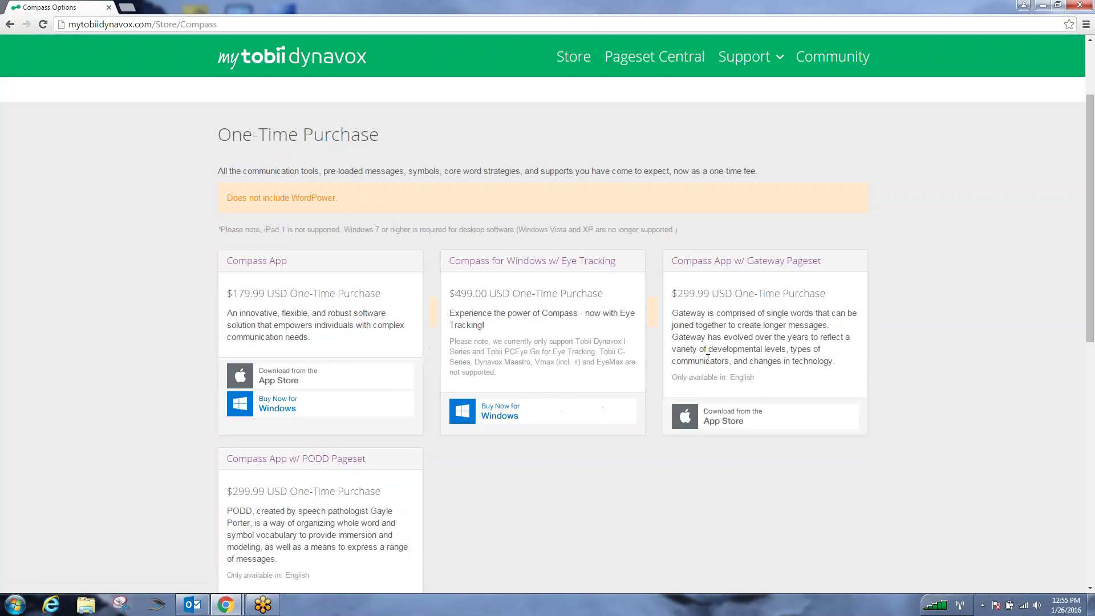
scroll(787, 353, "down", 2)
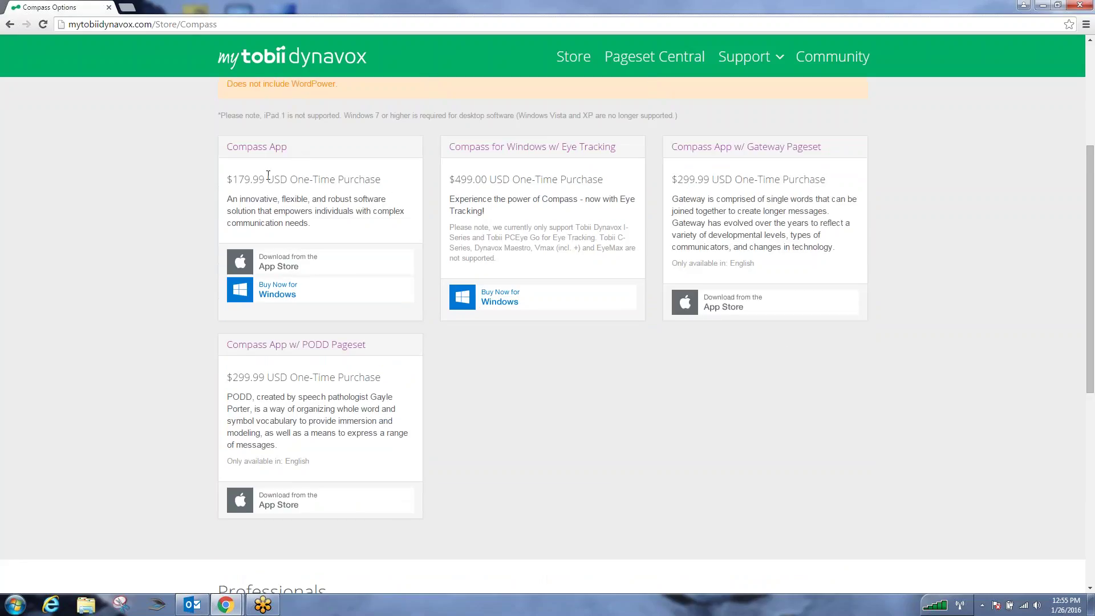
scroll(694, 432, "down", 3)
scroll(699, 419, "up", 3)
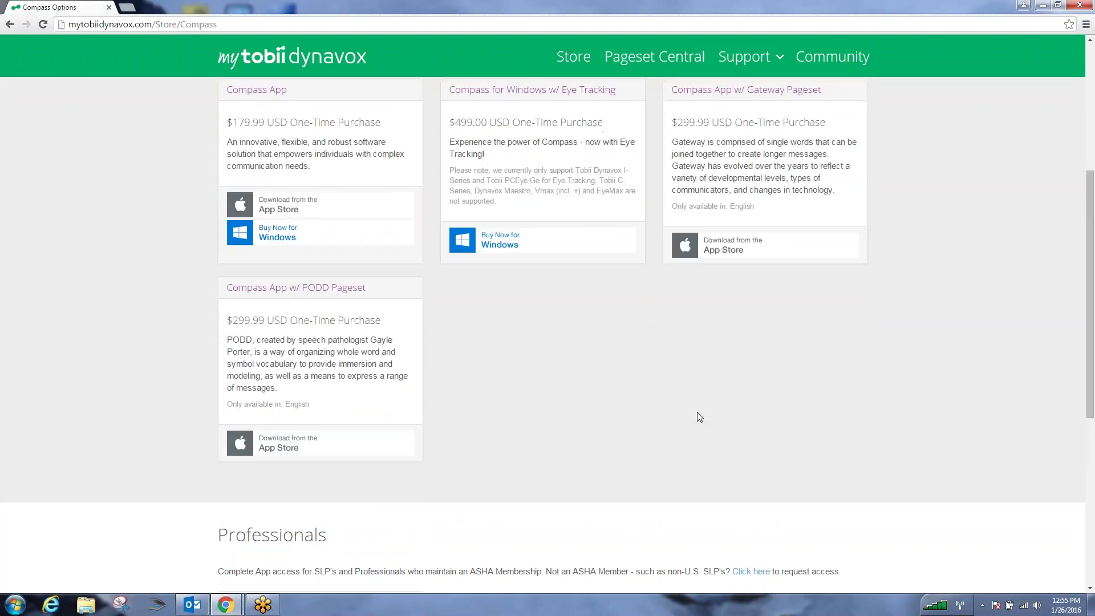
scroll(699, 417, "up", 3)
scroll(695, 416, "down", 9)
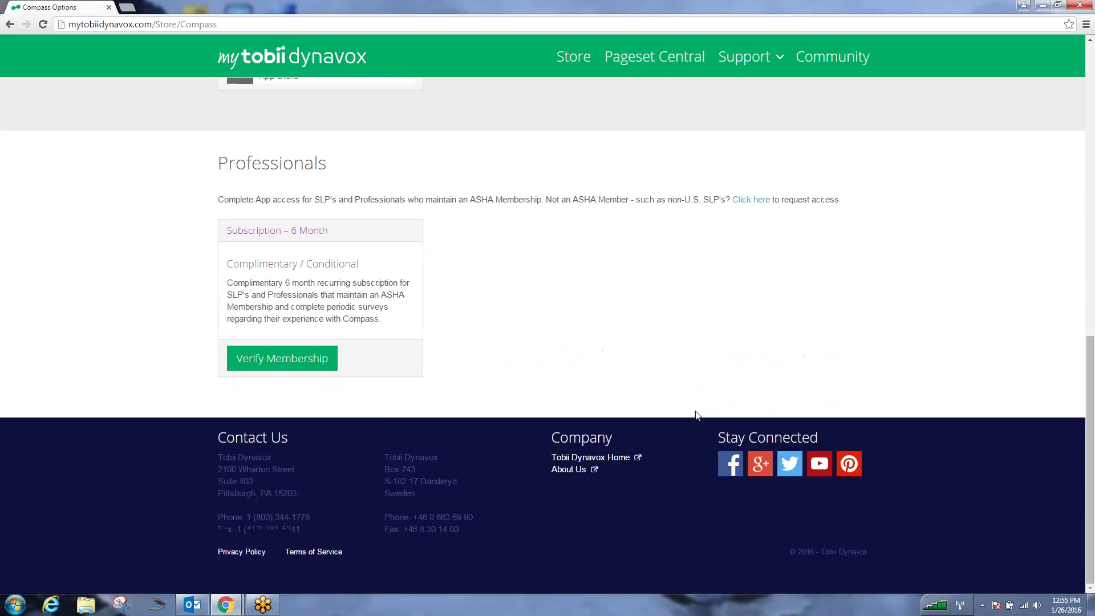
scroll(697, 415, "up", 2)
scroll(698, 416, "up", 9)
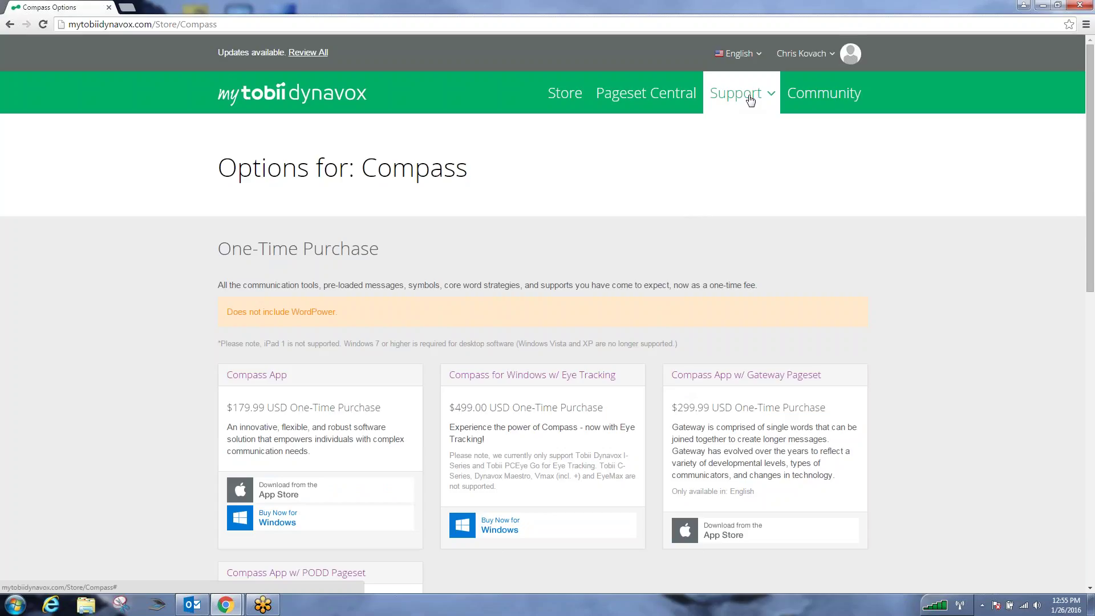
- From Support > Downloads, follow 'Download from iTunes' for the Compass App Trial/Subscription/Companion Version
left_click(751, 100)
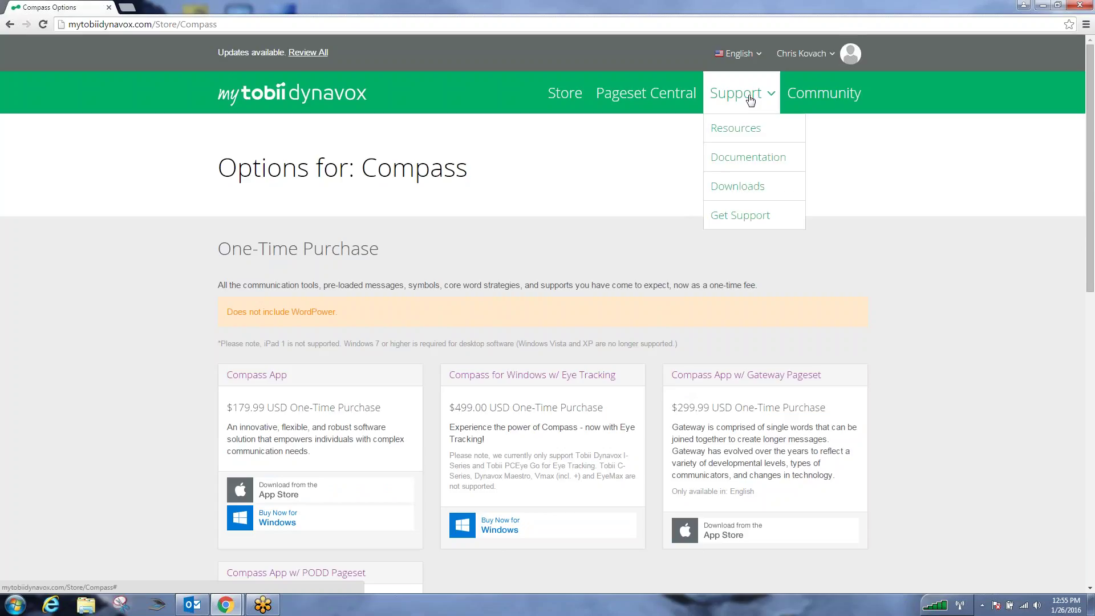
left_click(734, 189)
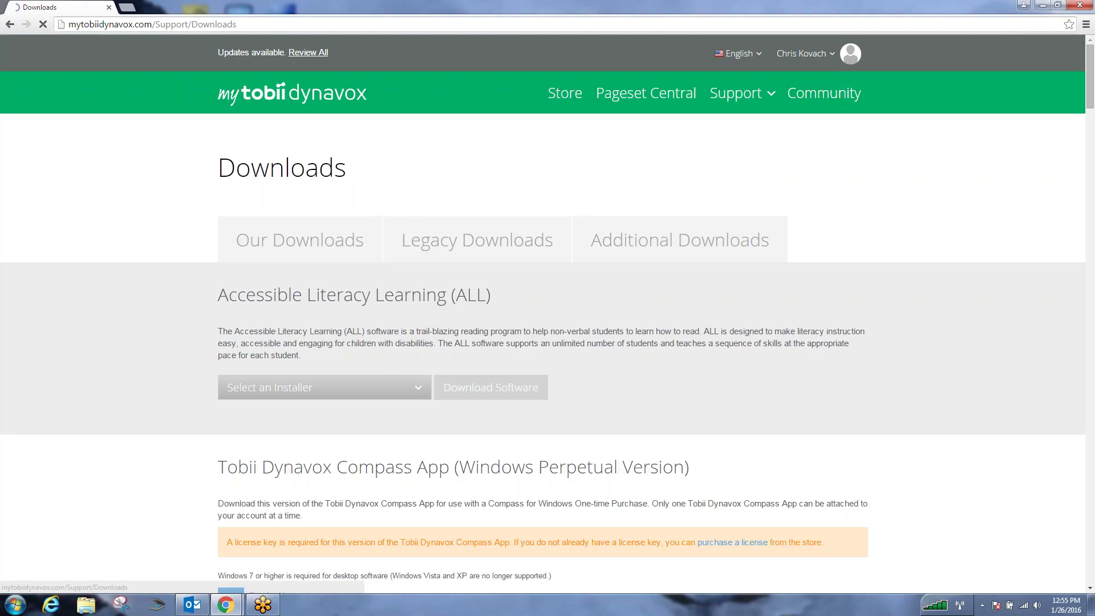
scroll(829, 264, "down", 4)
scroll(829, 264, "down", 8)
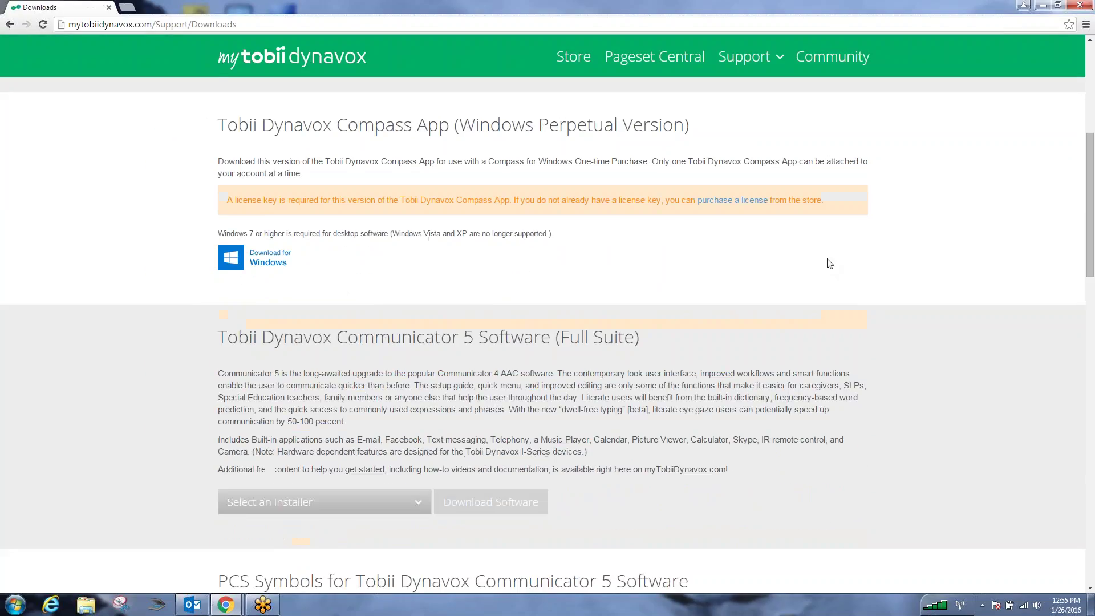
scroll(463, 234, "down", 4)
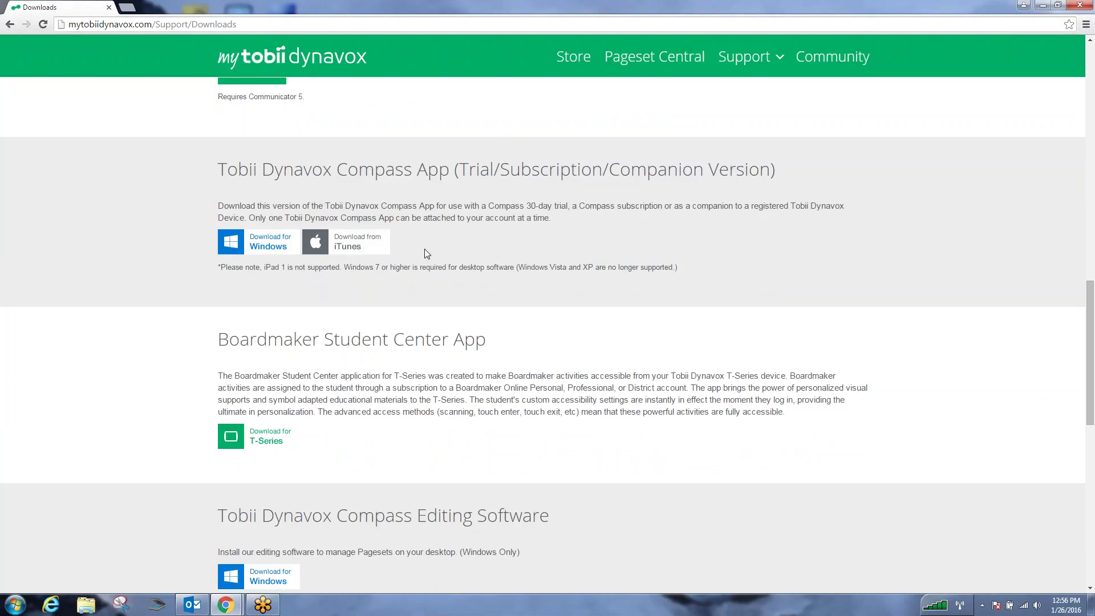
left_click(346, 246)
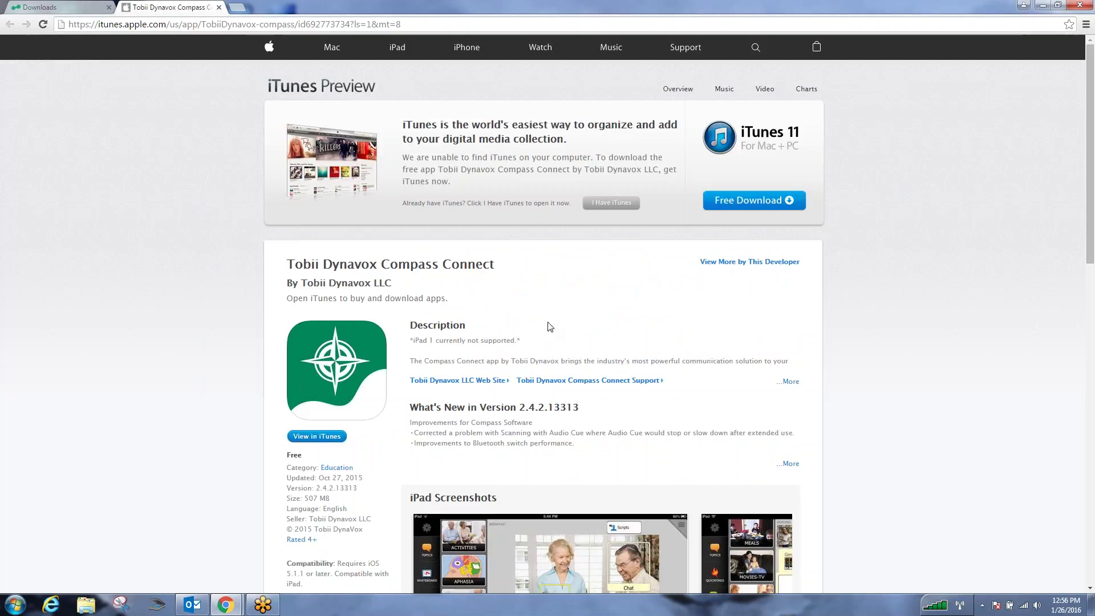
- Open the Compass Connect app in iTunes from its iTunes Preview page
scroll(548, 324, "down", 9)
scroll(554, 321, "up", 1)
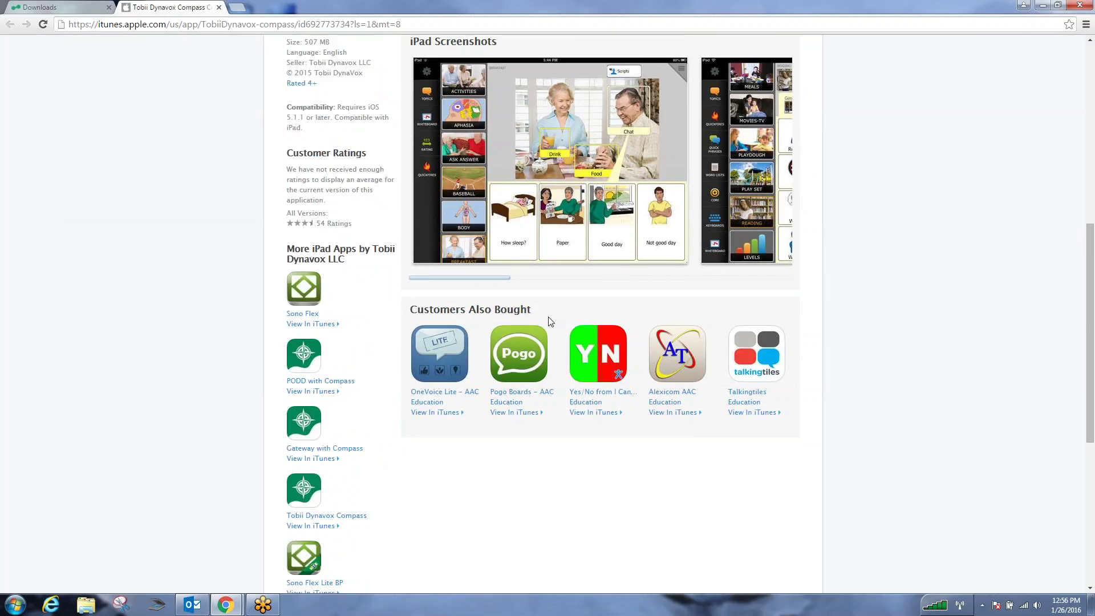
scroll(551, 322, "down", 4)
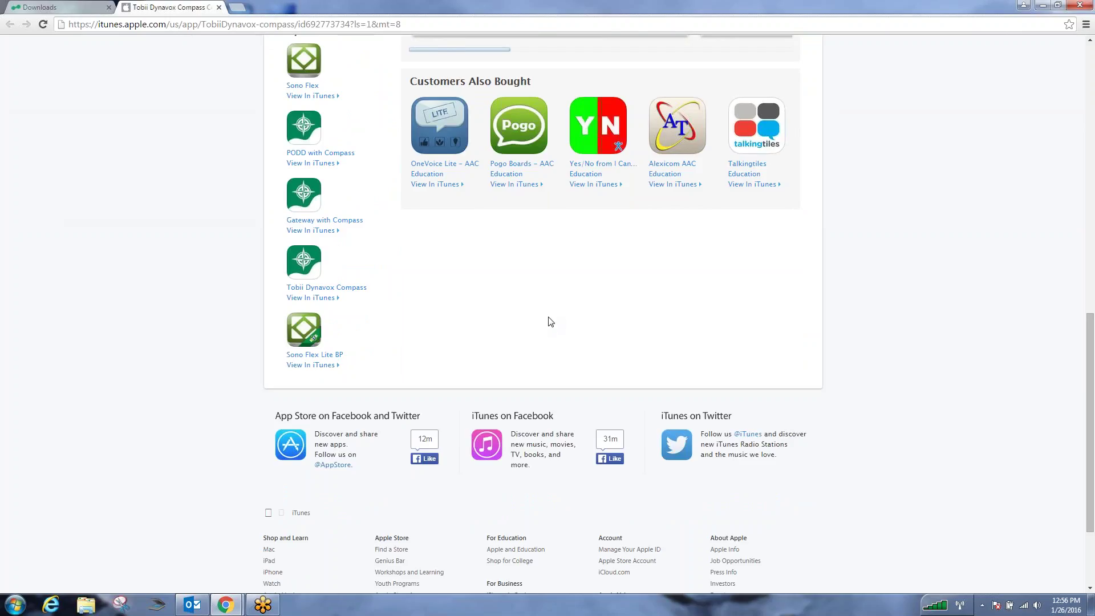
scroll(550, 322, "up", 8)
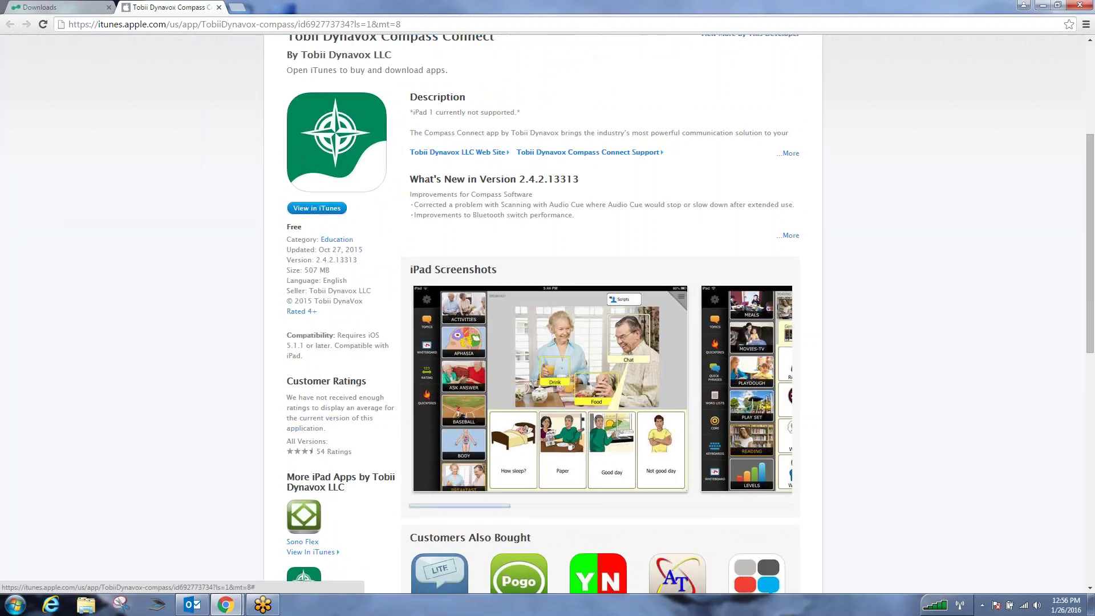
left_click(317, 208)
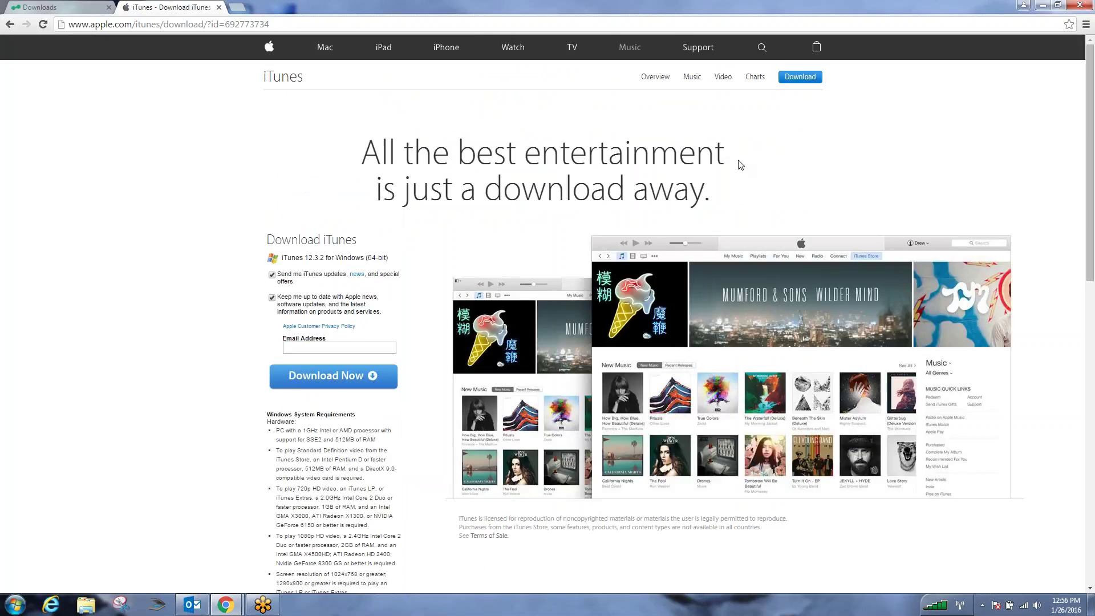
- Close the iTunes Preview tab and search the Start menu for 'compass' while iTunes launches
left_click(219, 7)
left_click(24, 609)
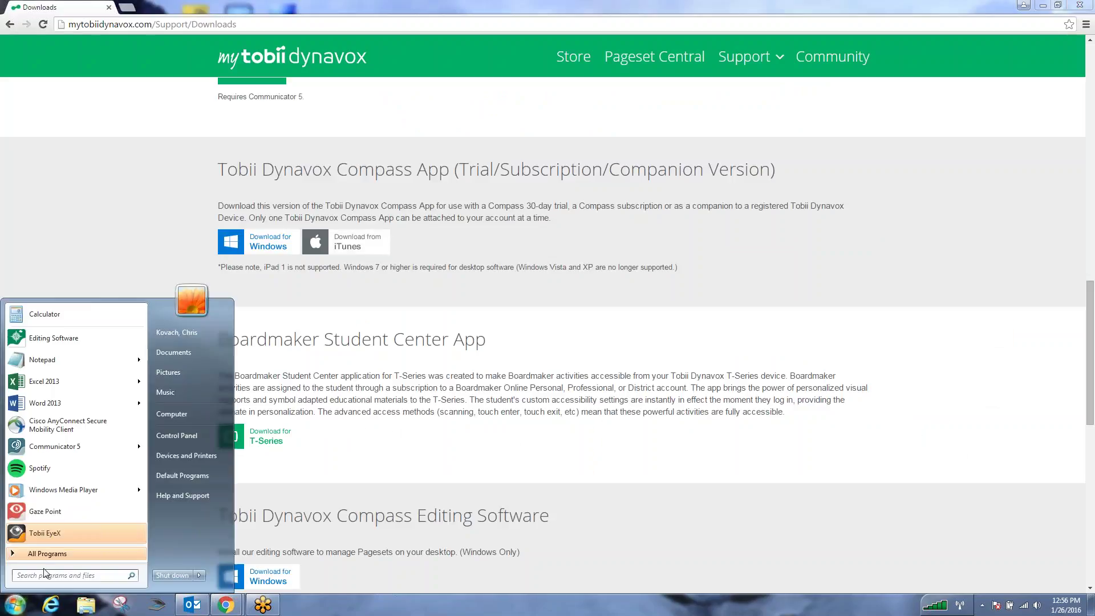
type("compass")
key("Return")
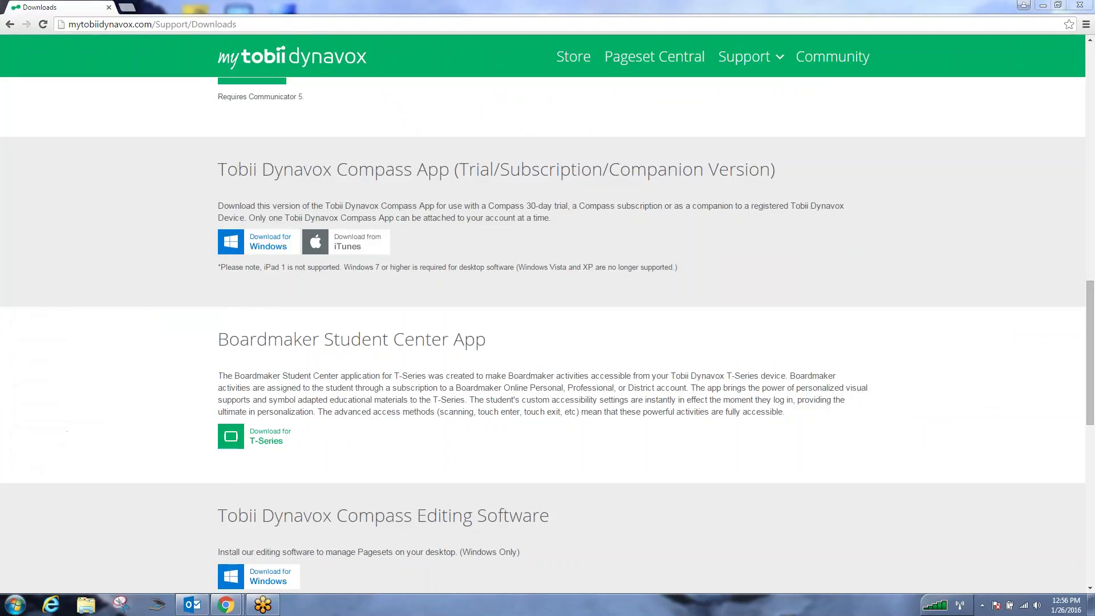
left_click(26, 610)
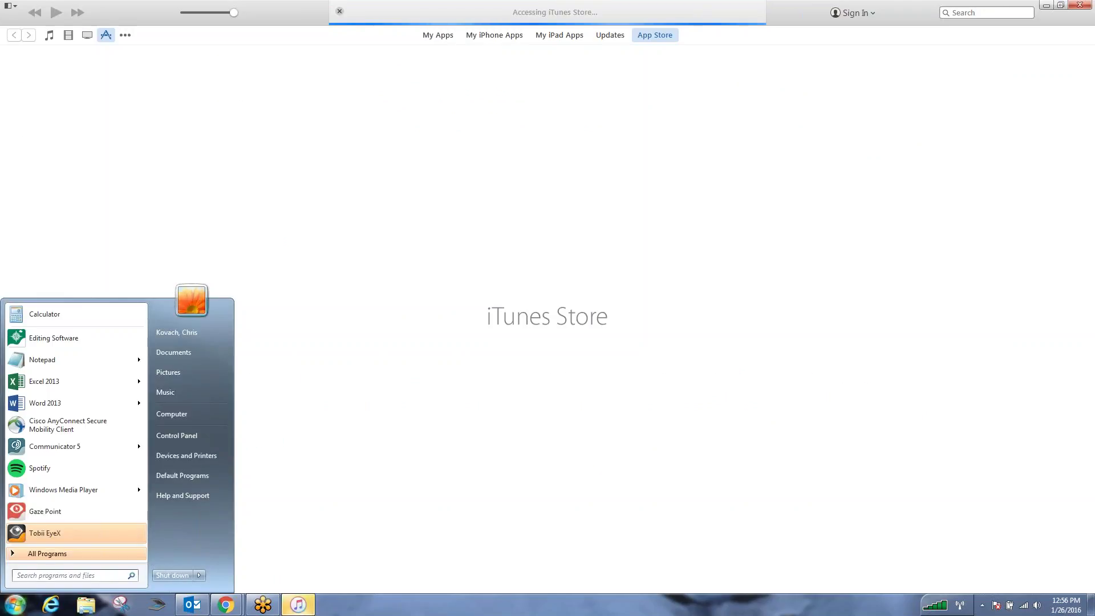
- Search the iTunes Store for 'tobii dynavox compass connect'
left_click(987, 13)
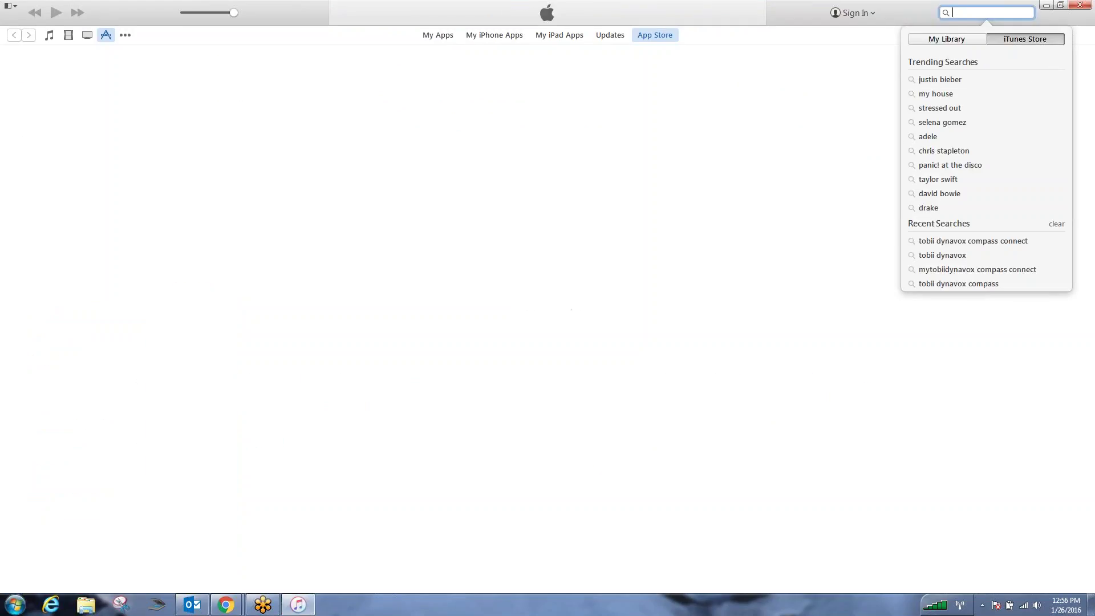
type("tobii")
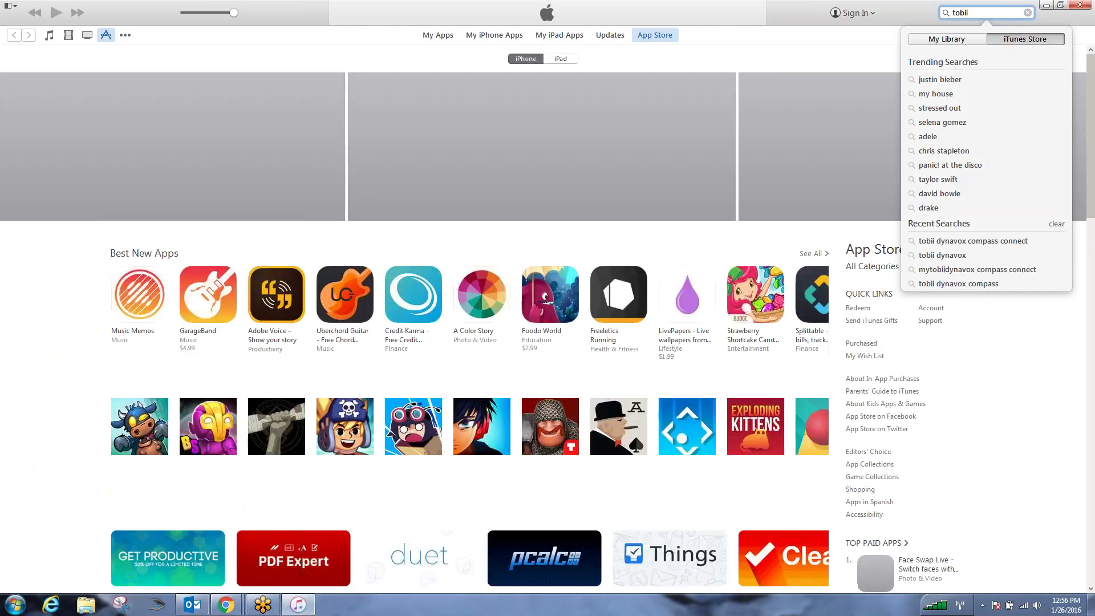
type(" dynavox compp")
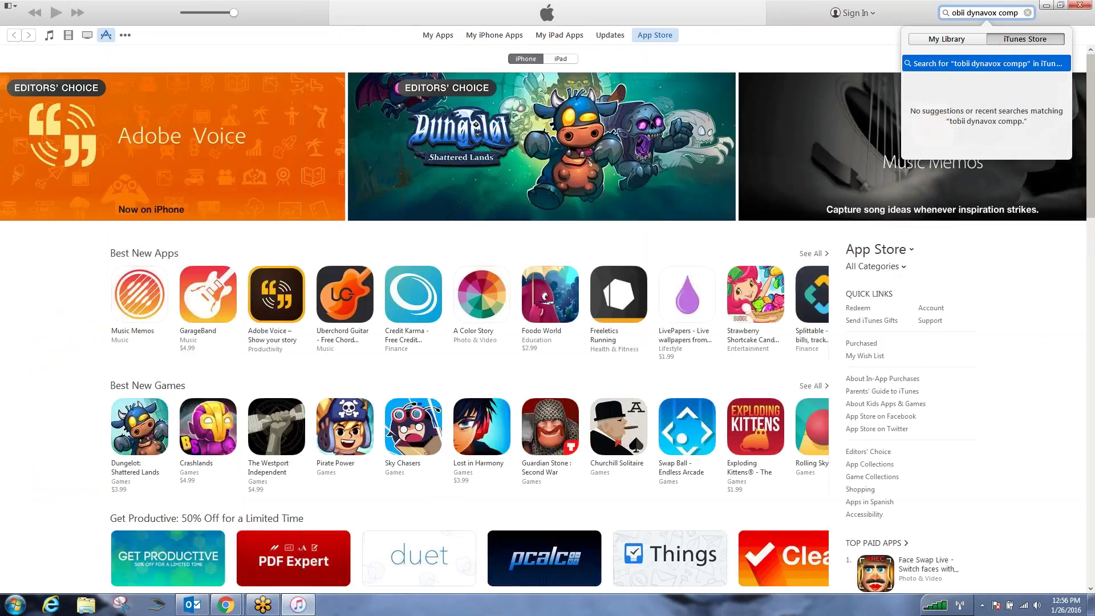
key("BackSpace")
type("ass connect")
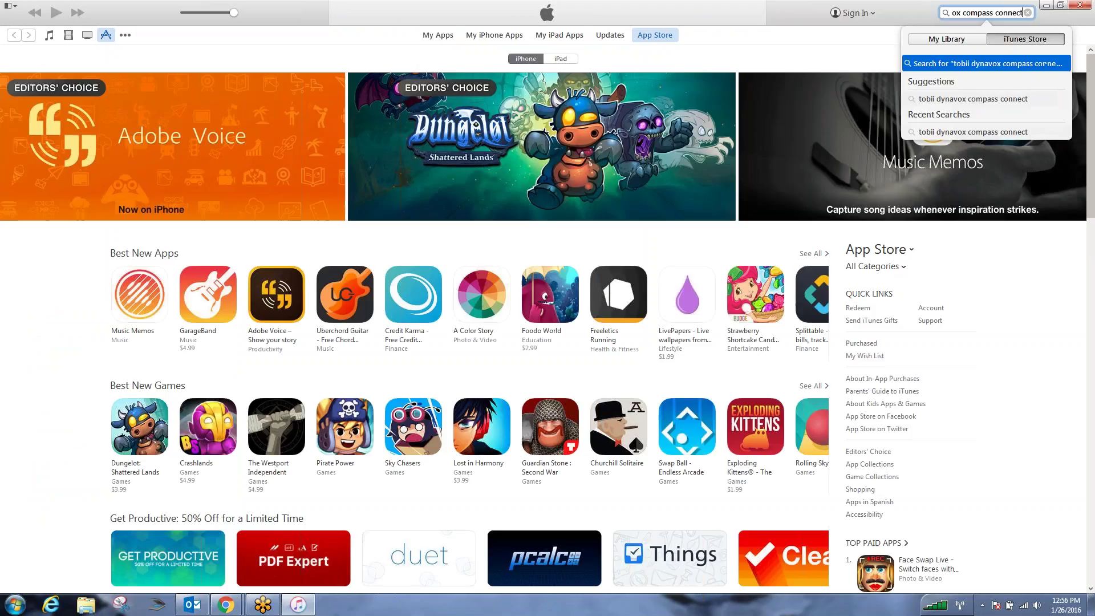
key("Return")
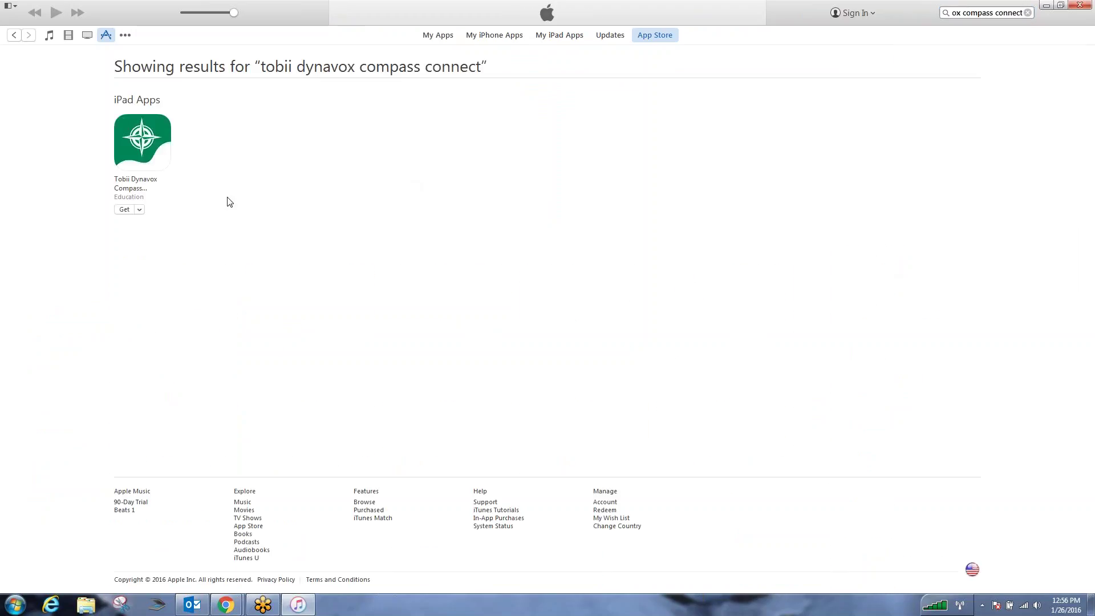
- Open the free Tobii Dynavox Compass Connect iPad app page from the search results
left_click(139, 210)
left_click(139, 210)
left_click(144, 153)
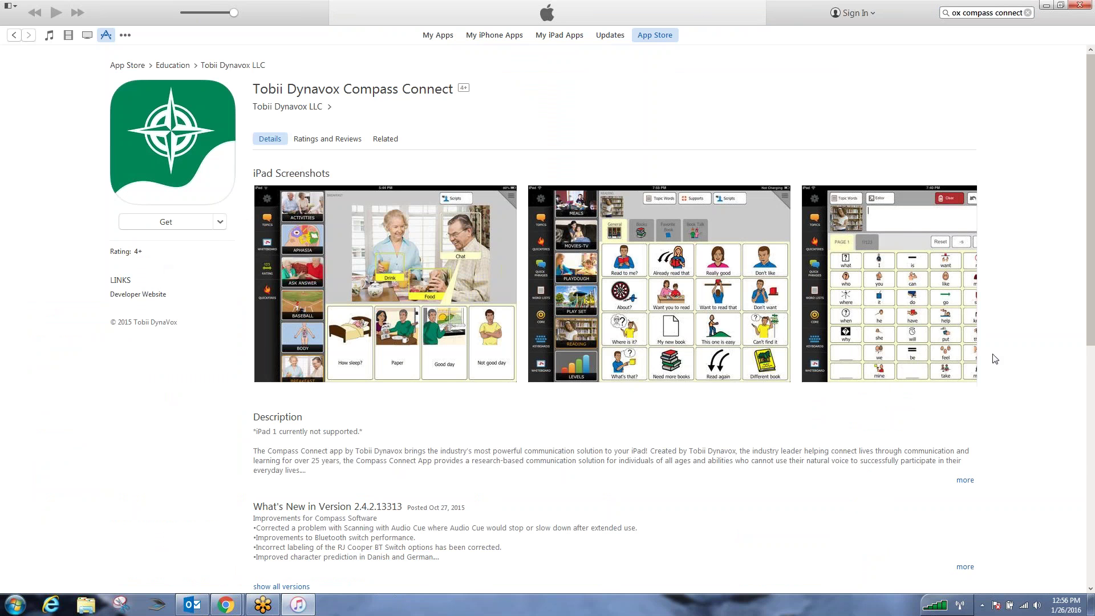
scroll(995, 351, "down", 4)
scroll(996, 348, "down", 3)
scroll(995, 348, "up", 7)
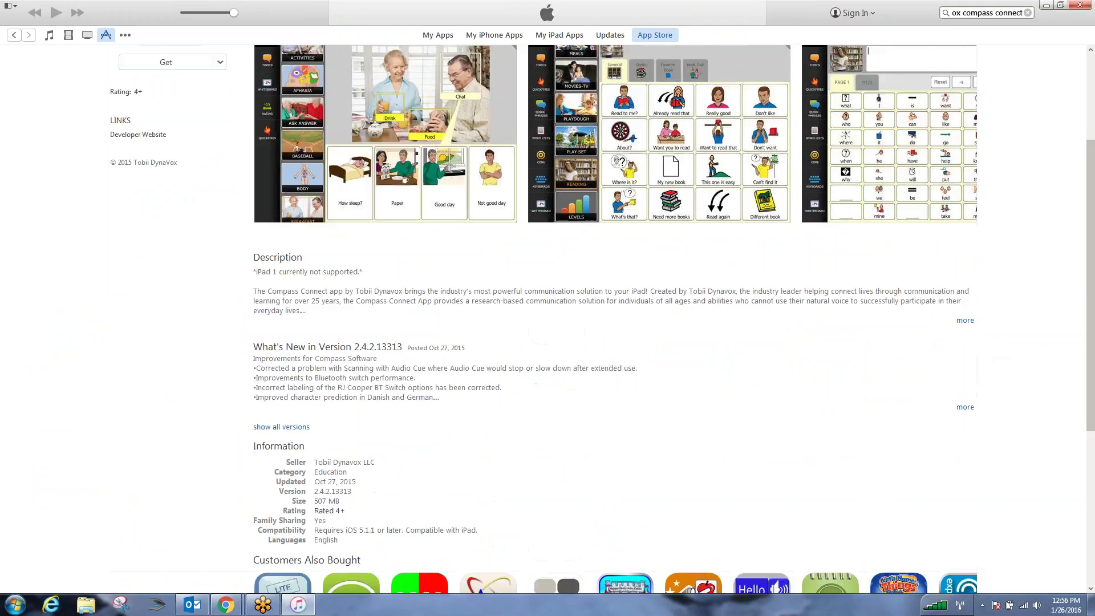
scroll(165, 242, "up", 1)
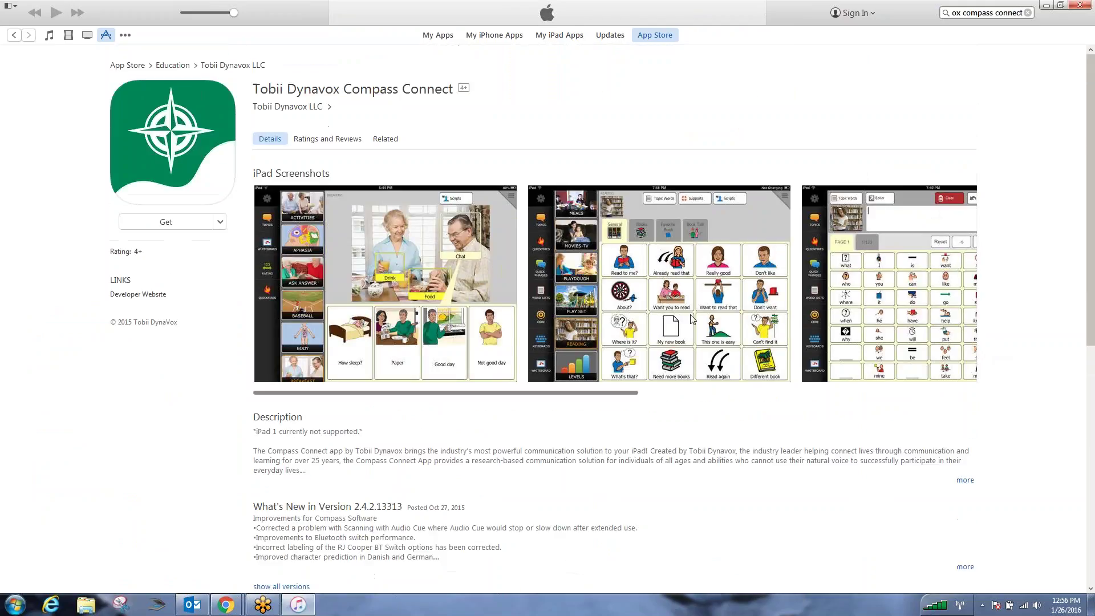
- Try to get Compass Connect, cancel the iTunes Store sign-in, and minimise iTunes
left_click(173, 150)
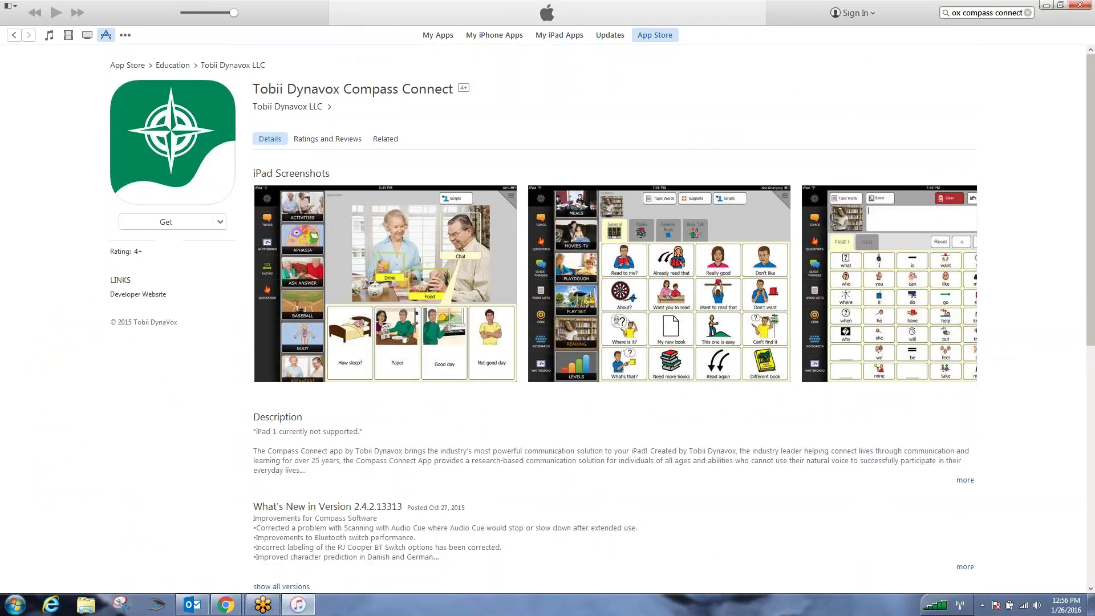
left_click(165, 223)
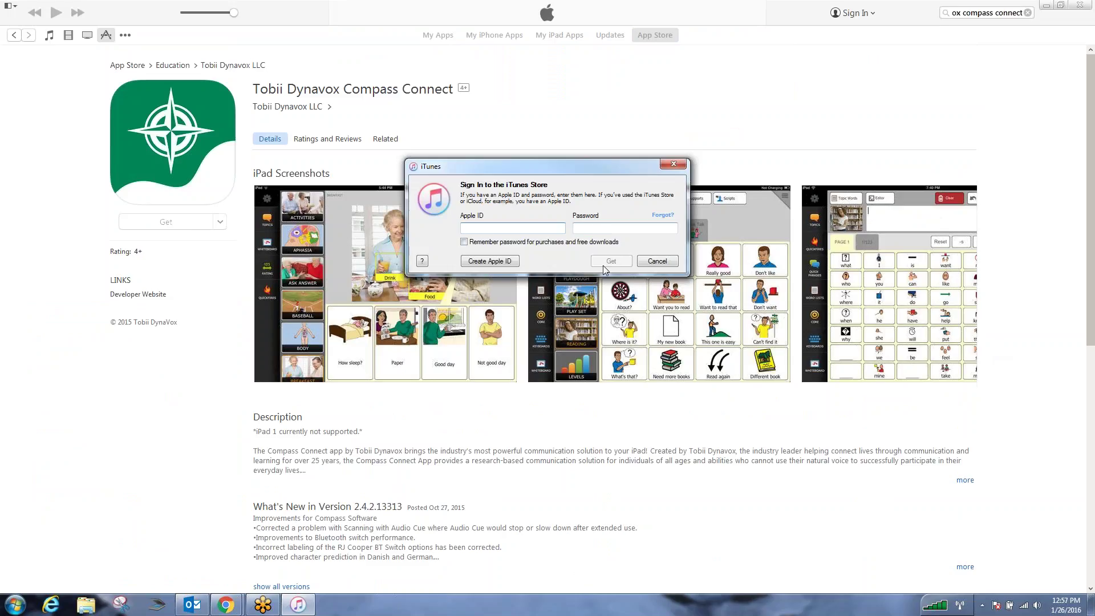
left_click(669, 263)
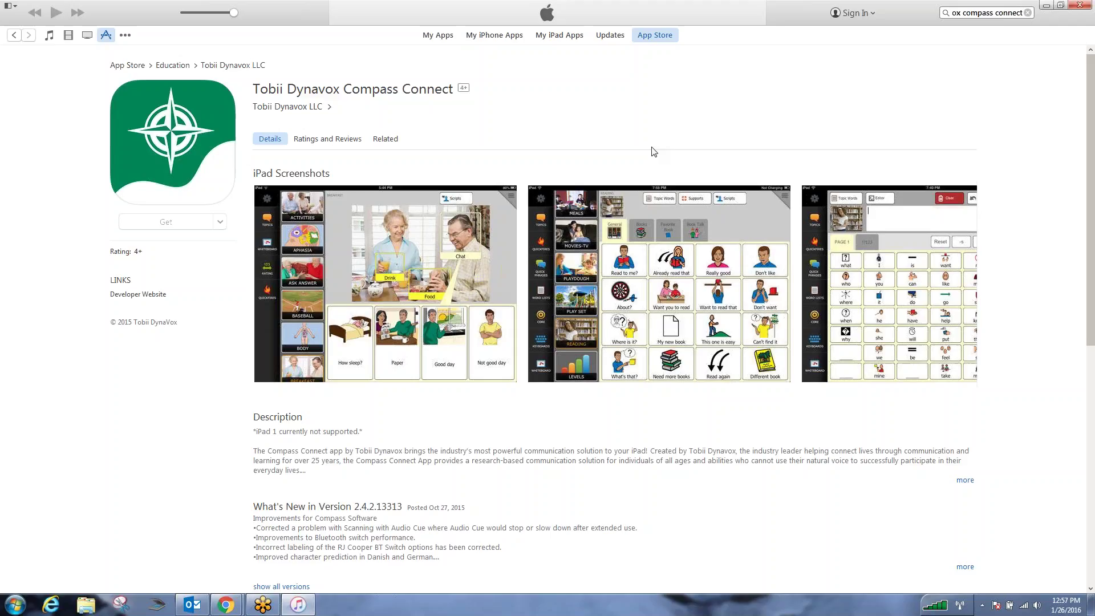
left_click(1048, 6)
- Launch Compass from the desktop and start the myTobiiDynavox sign-in under Settings > Backup / Restore
left_click(1041, 4)
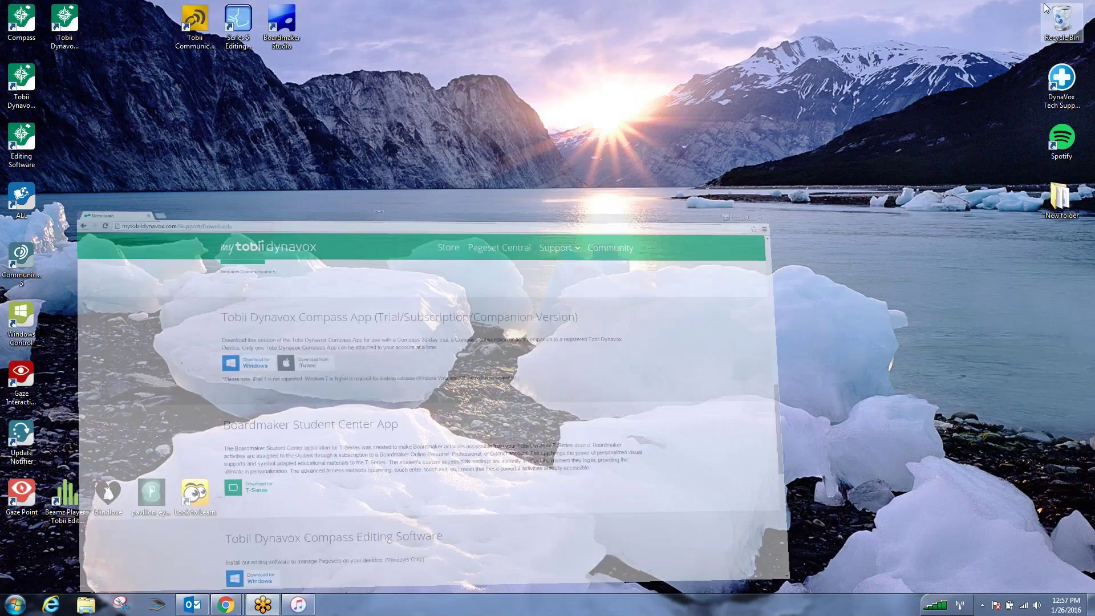
double_click(64, 28)
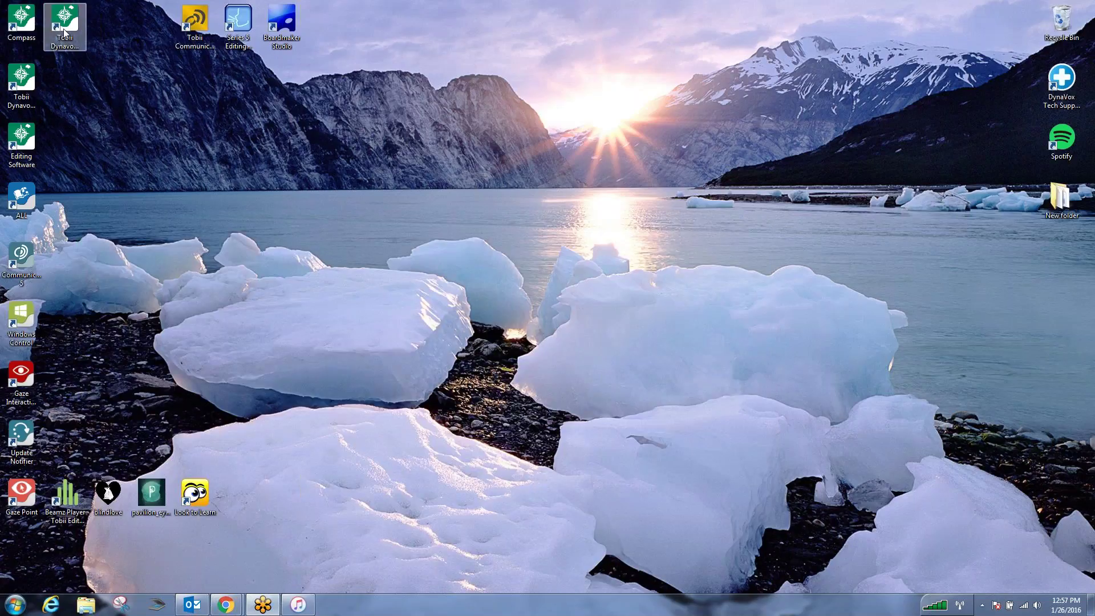
left_click(359, 100)
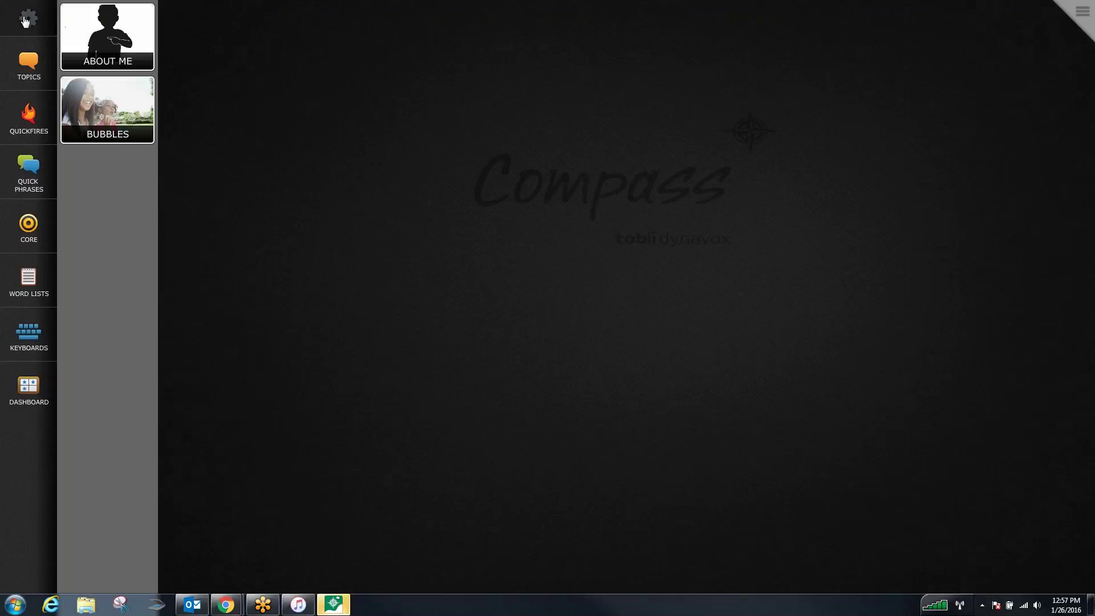
left_click(28, 17)
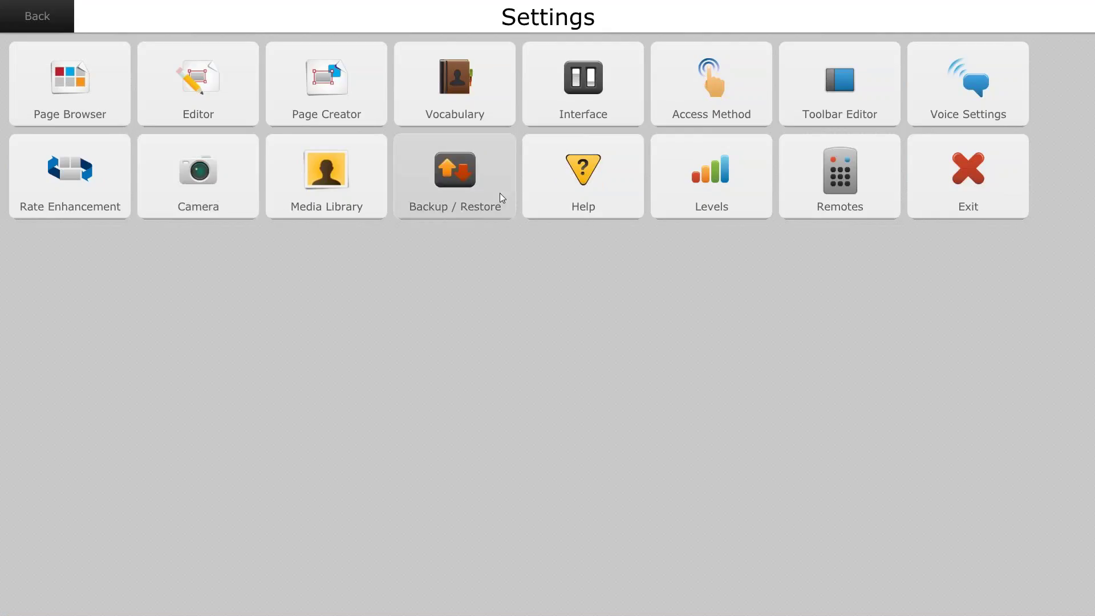
left_click(471, 194)
left_click(888, 368)
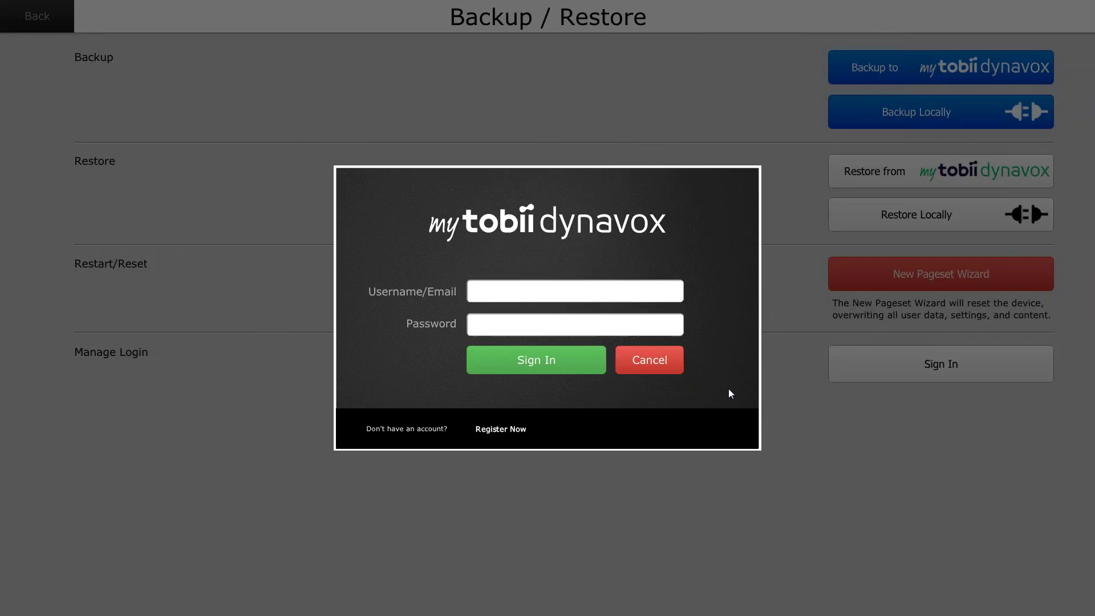
- Sign in to myTobiiDynavox in Compass with the account's e-mail and password
key("Tab")
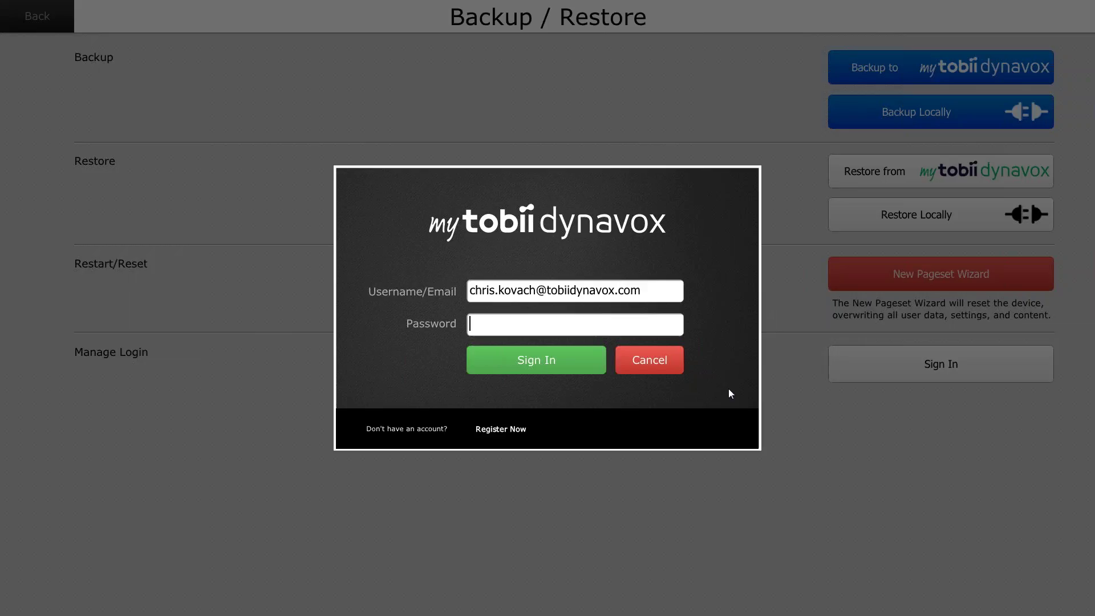
type("*********")
key("Return")
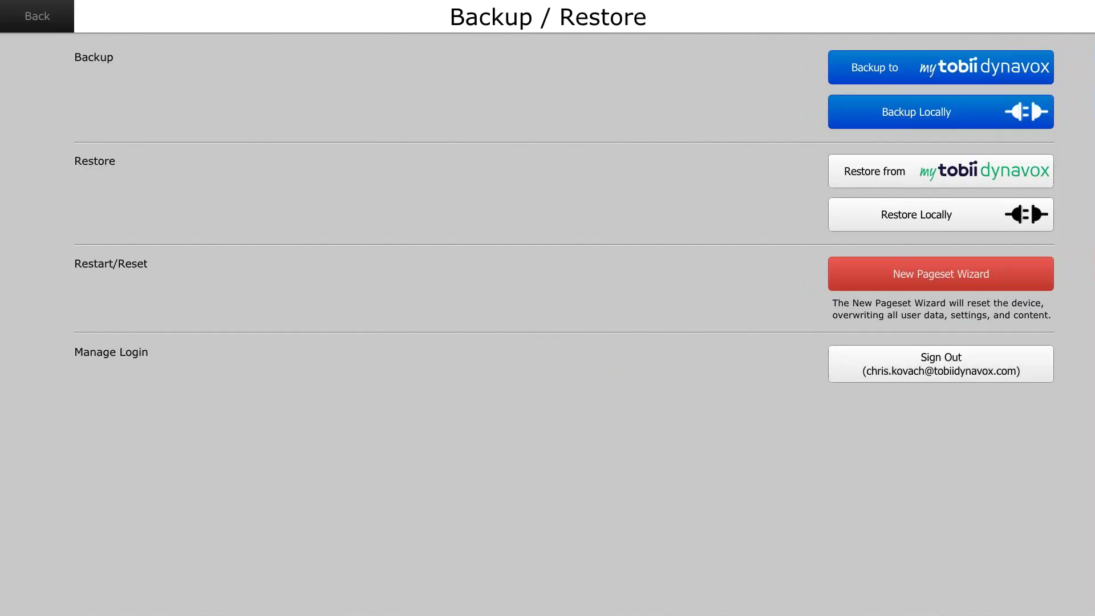
- Exit Compass and confirm with Yes
left_click(50, 20)
left_click(929, 175)
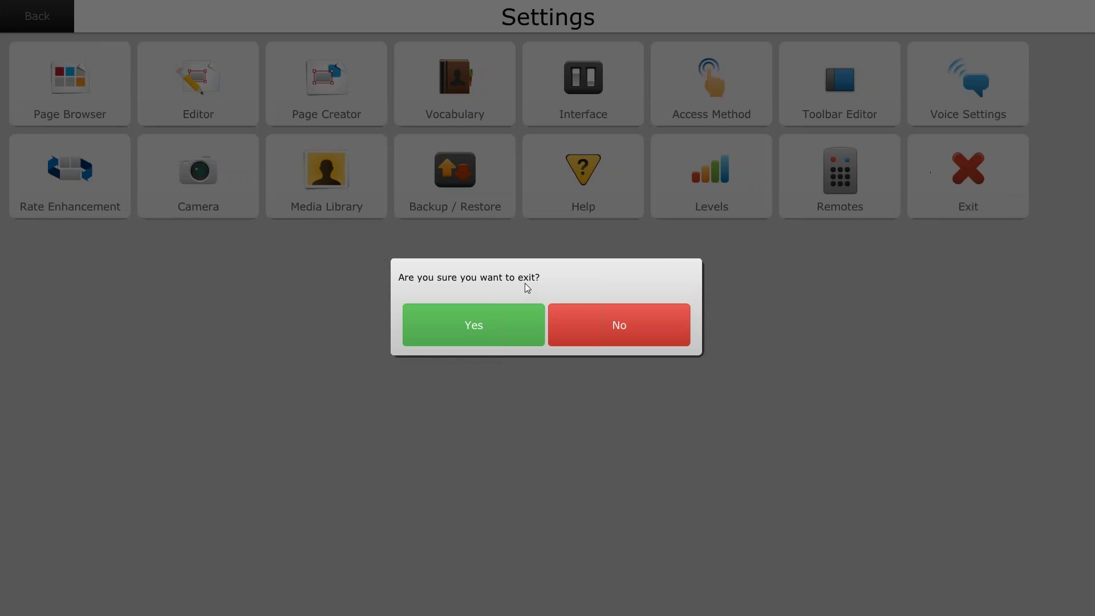
left_click(476, 333)
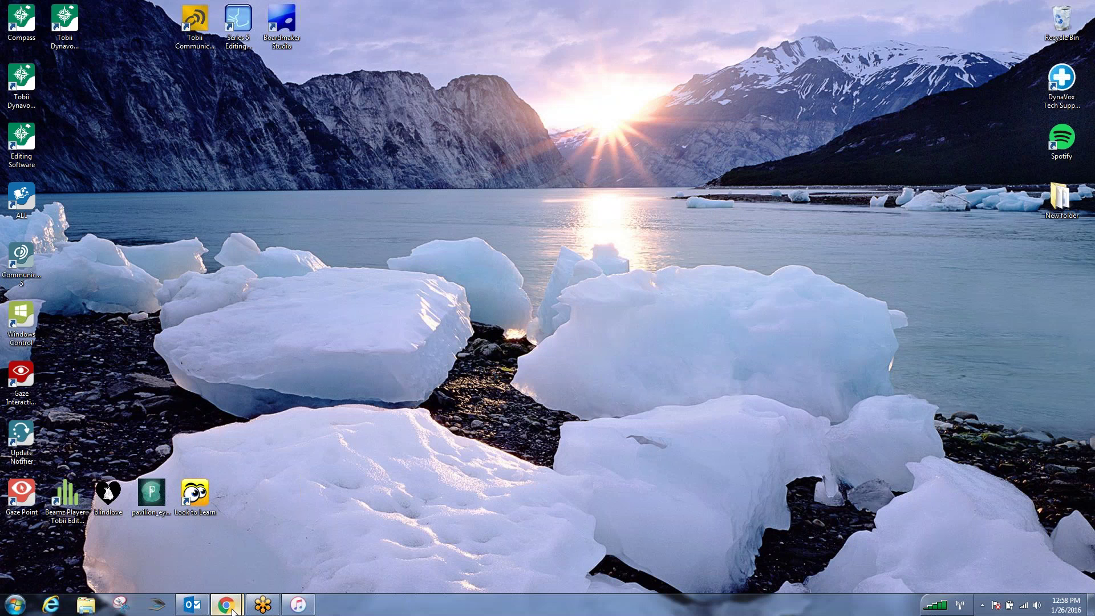
- Return to the myTobiiDynavox browser page and show the account's linked T10 and T15 devices
mouse_move(226, 605)
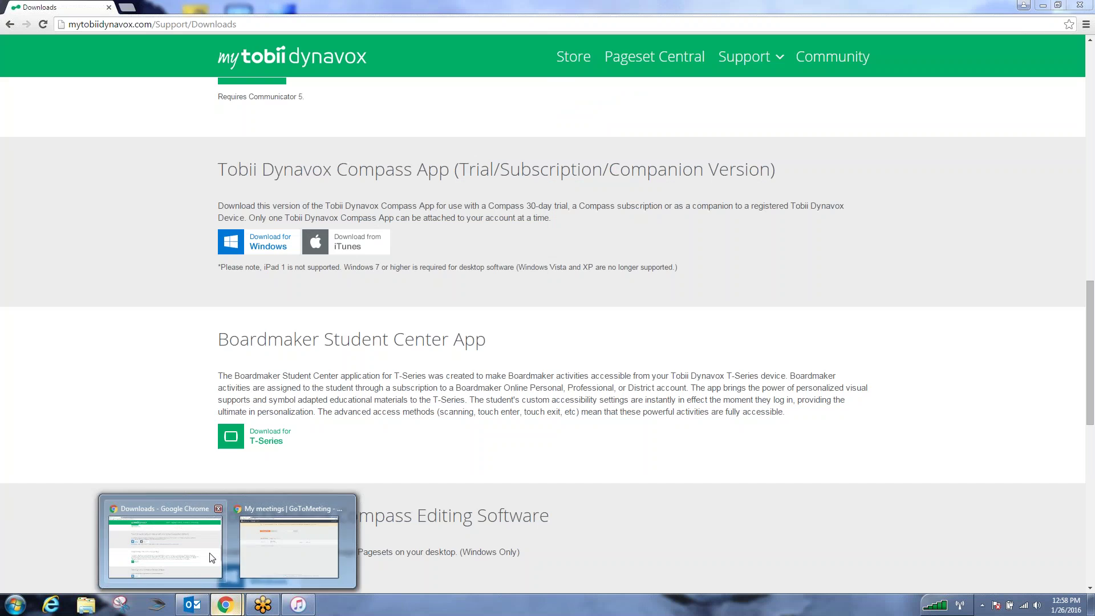
left_click(212, 558)
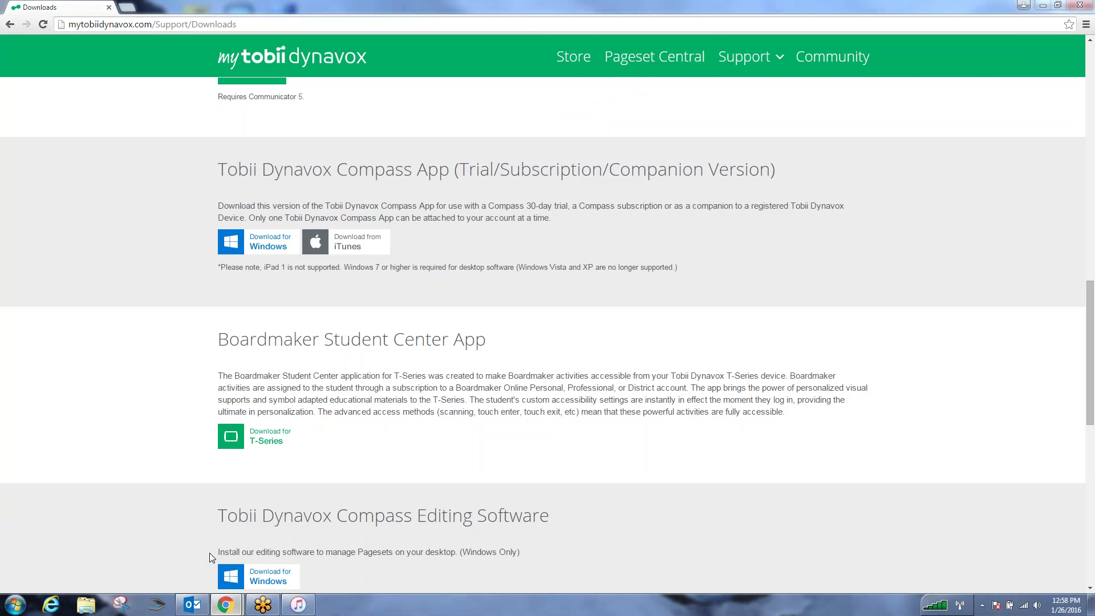
scroll(399, 171, "up", 6)
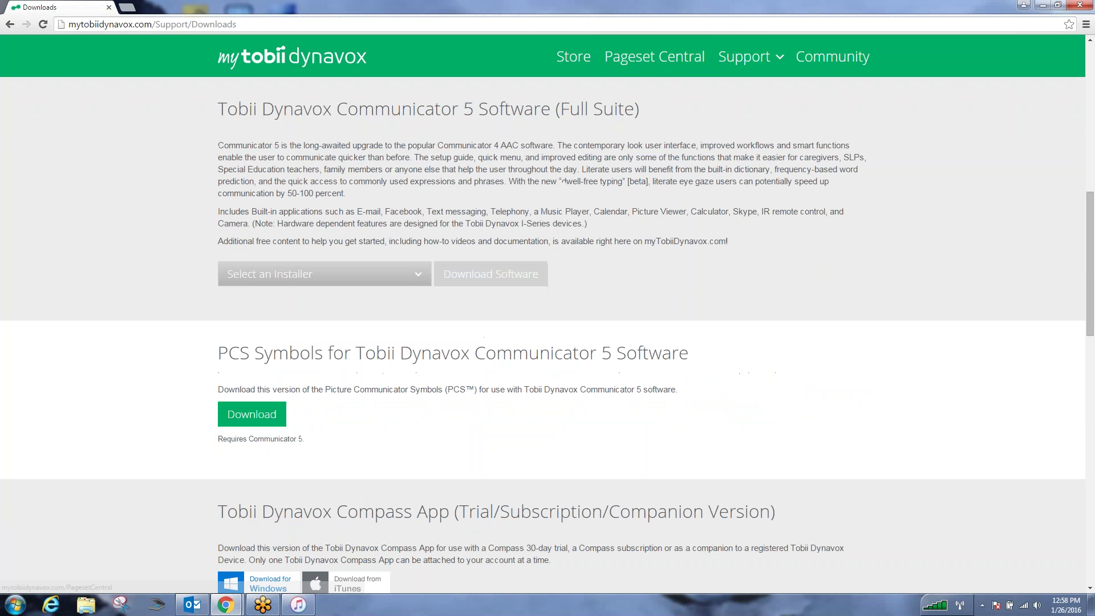
left_click(324, 64)
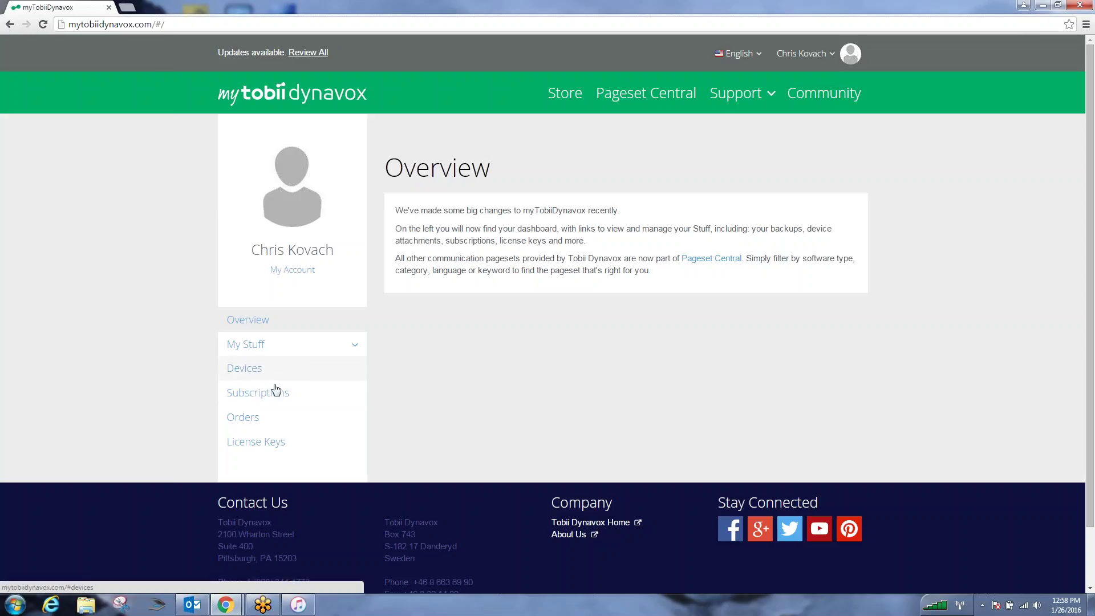
left_click(279, 380)
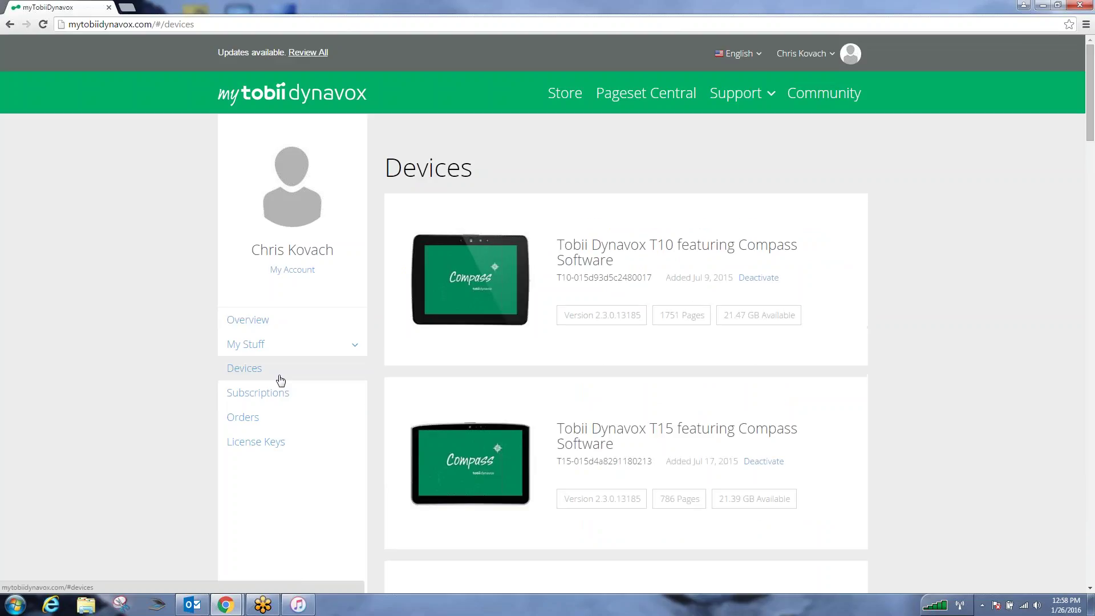